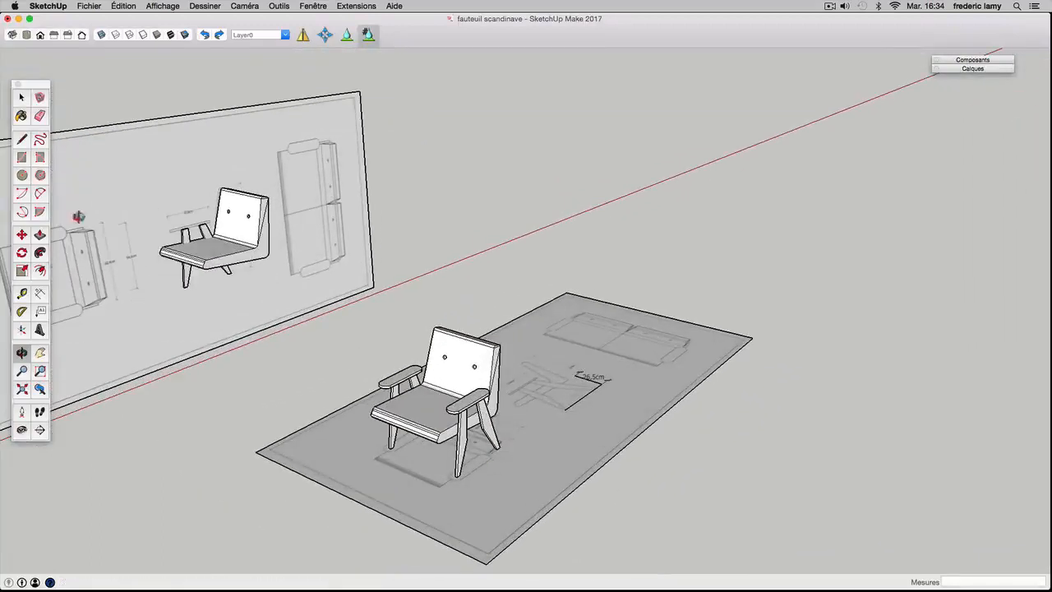
# - Select all parts of the armchair standing on the floor plan and make them one component named "fauteuil"
pyautogui.moveTo(435, 362)
pyautogui.mouseDown()
pyautogui.moveTo(462, 372)
pyautogui.moveTo(435, 353)
pyautogui.mouseUp()
pyautogui.press('space')
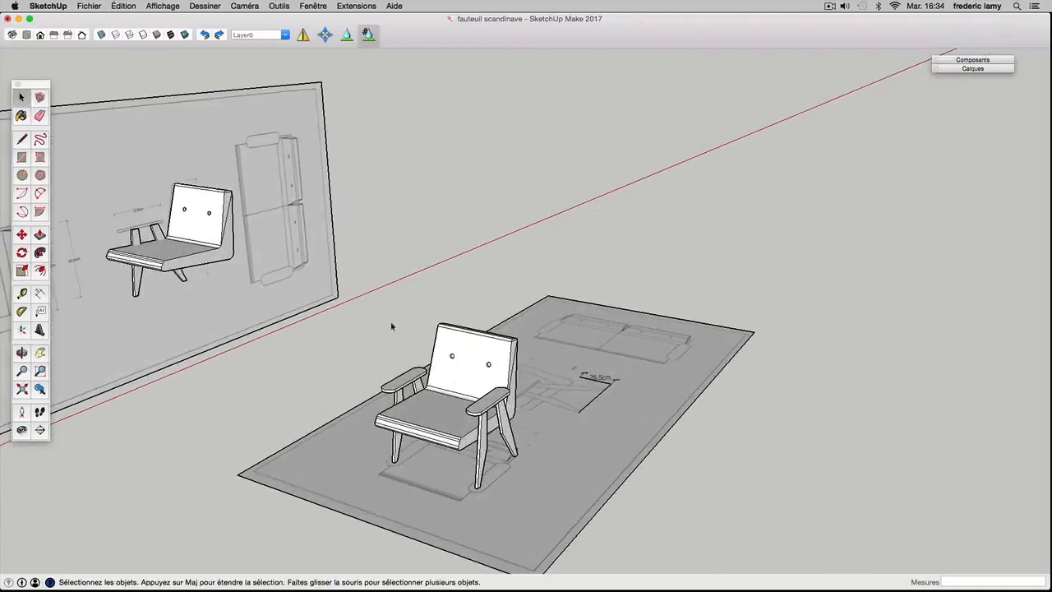
pyautogui.moveTo(372, 288); pyautogui.dragTo(548, 504)
pyautogui.moveTo(535, 463); pyautogui.dragTo(510, 411, button='middle')
pyautogui.moveTo(494, 369)
pyautogui.mouseDown(button='middle')
pyautogui.moveTo(429, 378)
pyautogui.moveTo(489, 393)
pyautogui.moveTo(491, 367)
pyautogui.mouseUp(button='middle')
pyautogui.rightClick(491, 366)
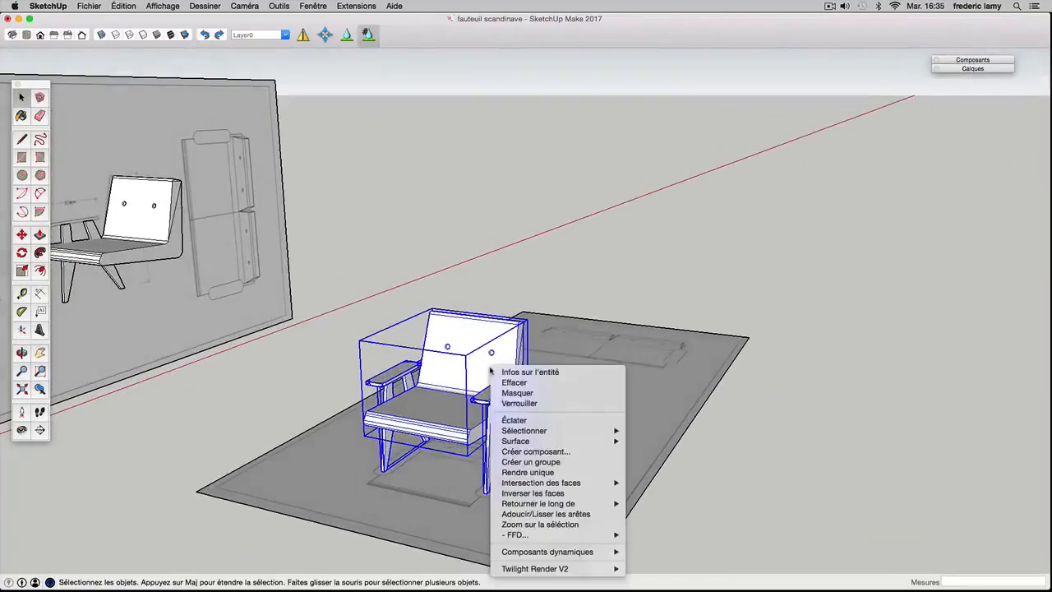
pyautogui.click(562, 462)
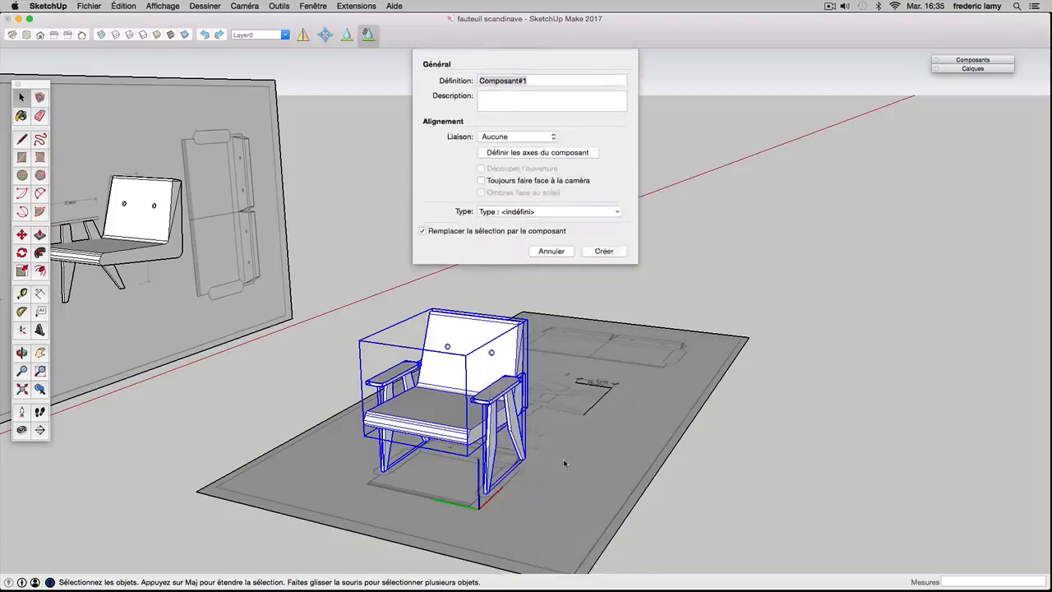
pyautogui.write('fa')
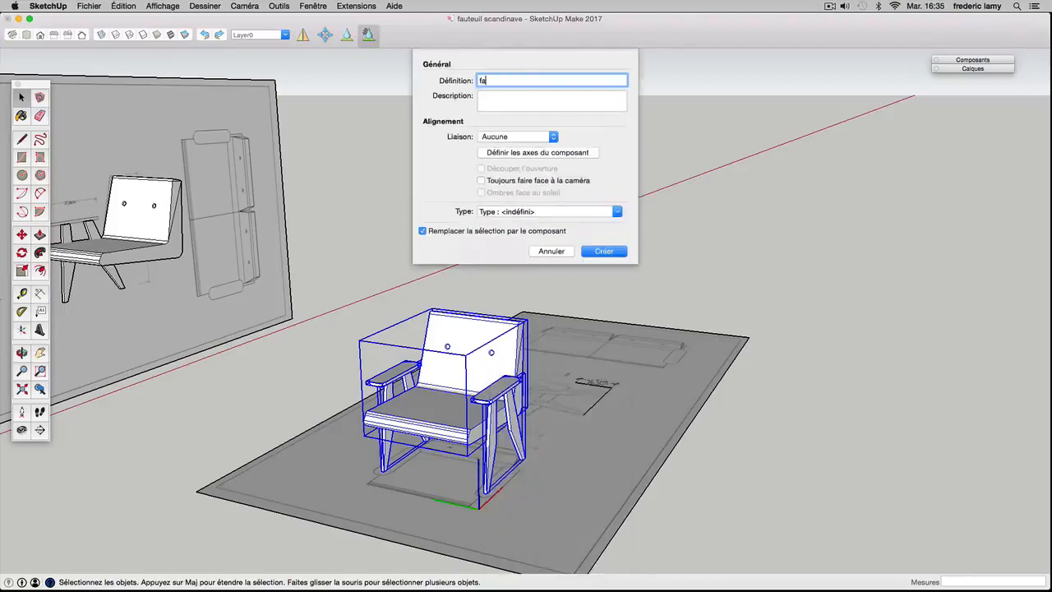
pyautogui.write('uteuil')
pyautogui.press('Return')
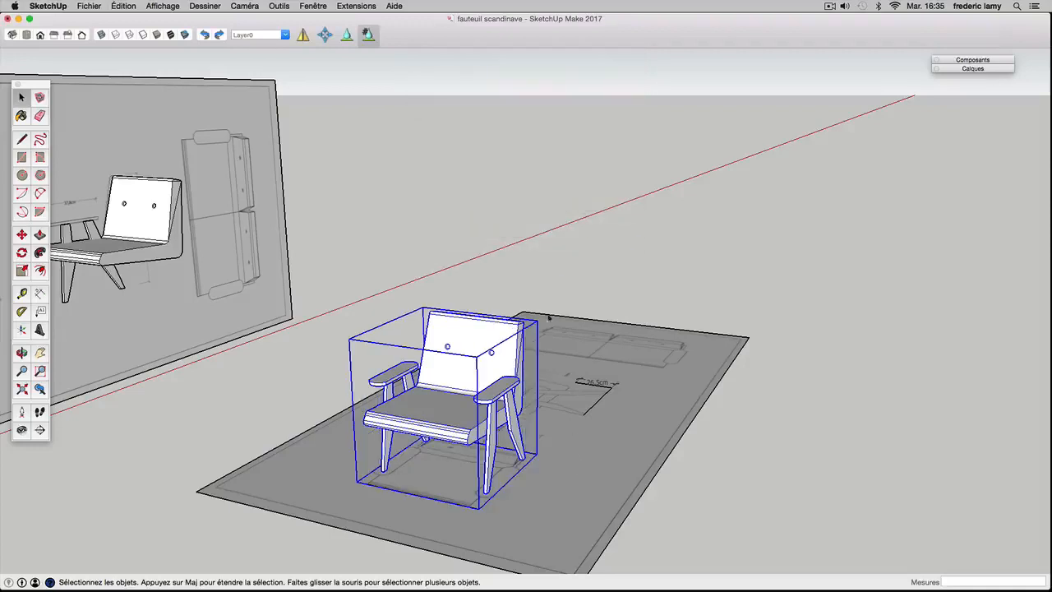
pyautogui.click(717, 249)
# - Display the model's components and place two "fauteuil" instances side by side next to the floor plan
pyautogui.scroll(-3, 449, 352)
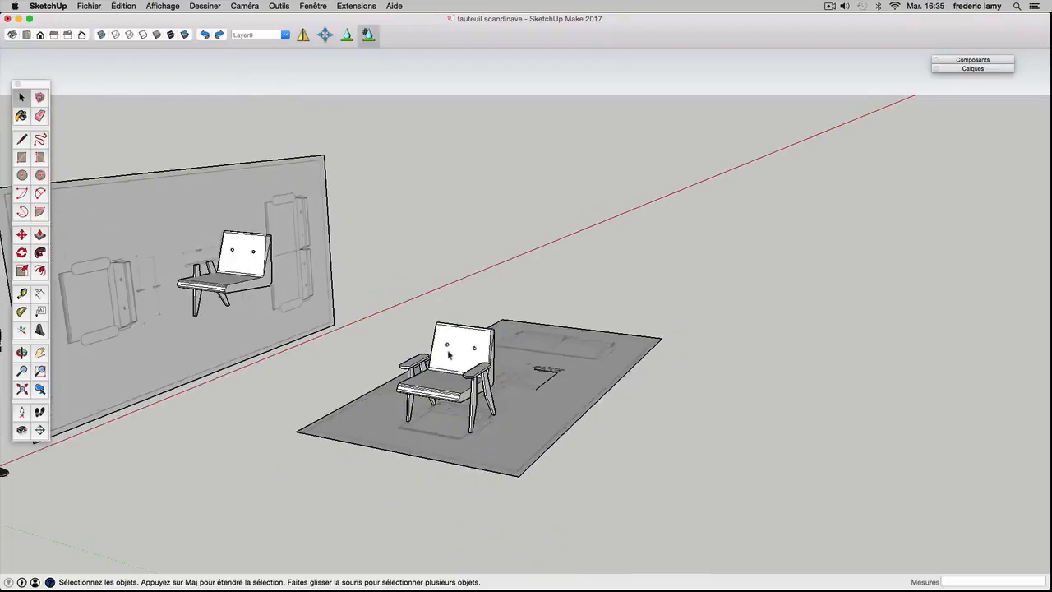
pyautogui.click(937, 61)
pyautogui.click(318, 8)
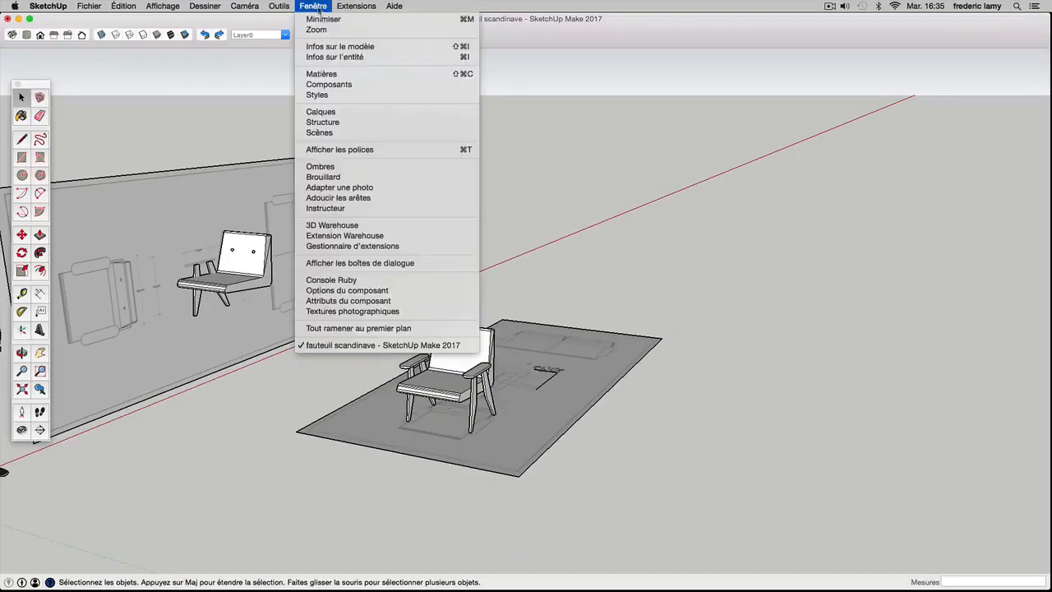
pyautogui.click(328, 84)
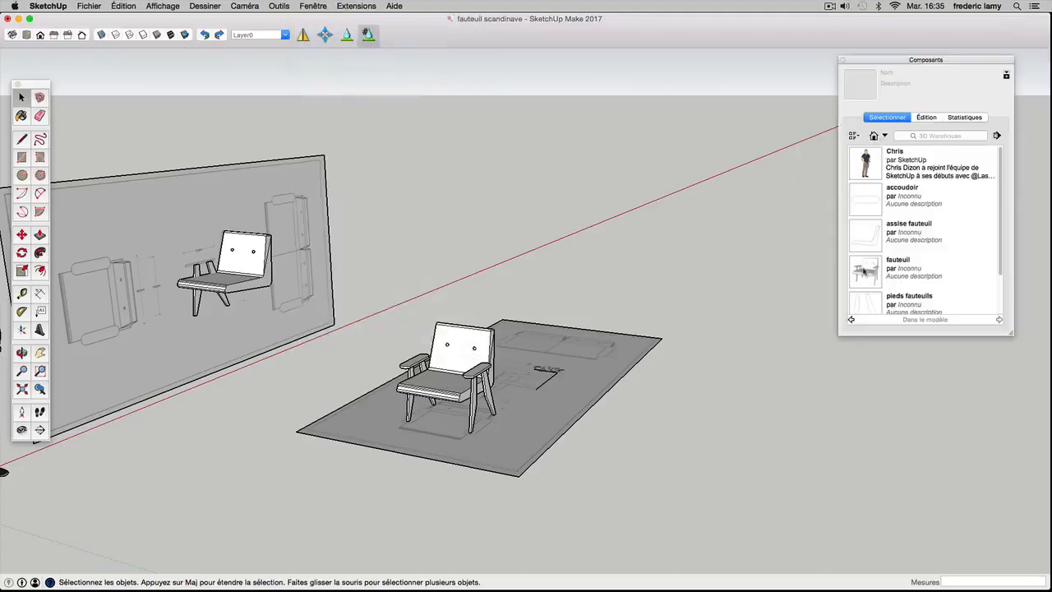
pyautogui.click(863, 271)
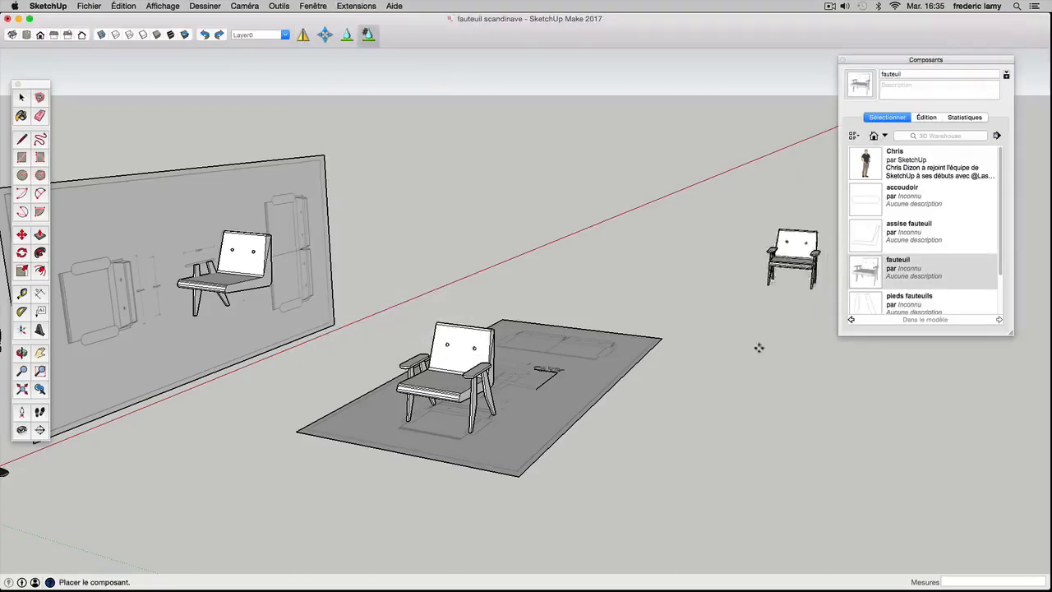
pyautogui.click(661, 473)
pyautogui.click(874, 265)
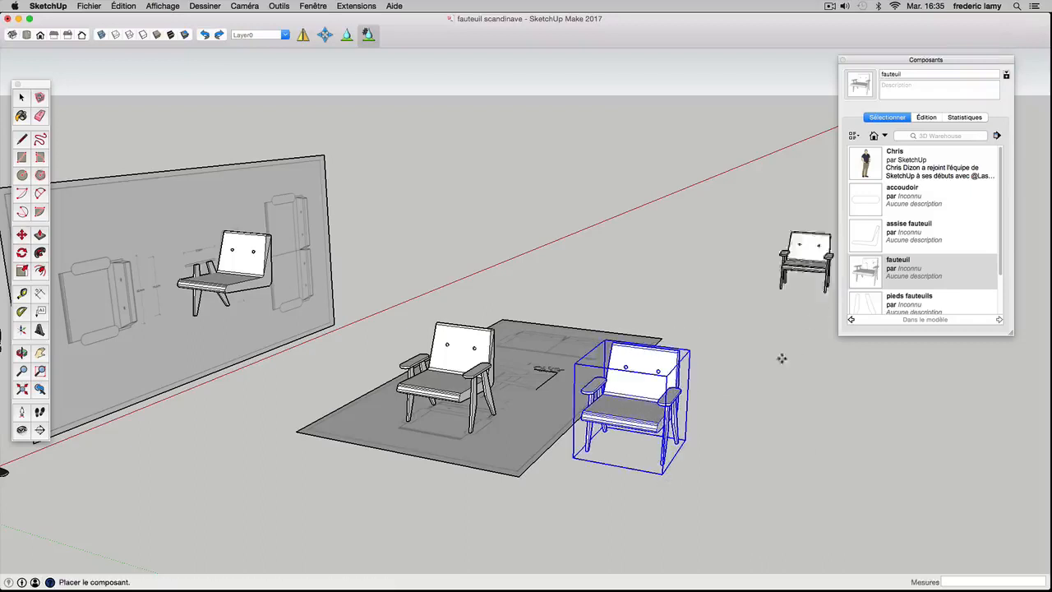
pyautogui.click(760, 494)
pyautogui.scroll(-3, 639, 402)
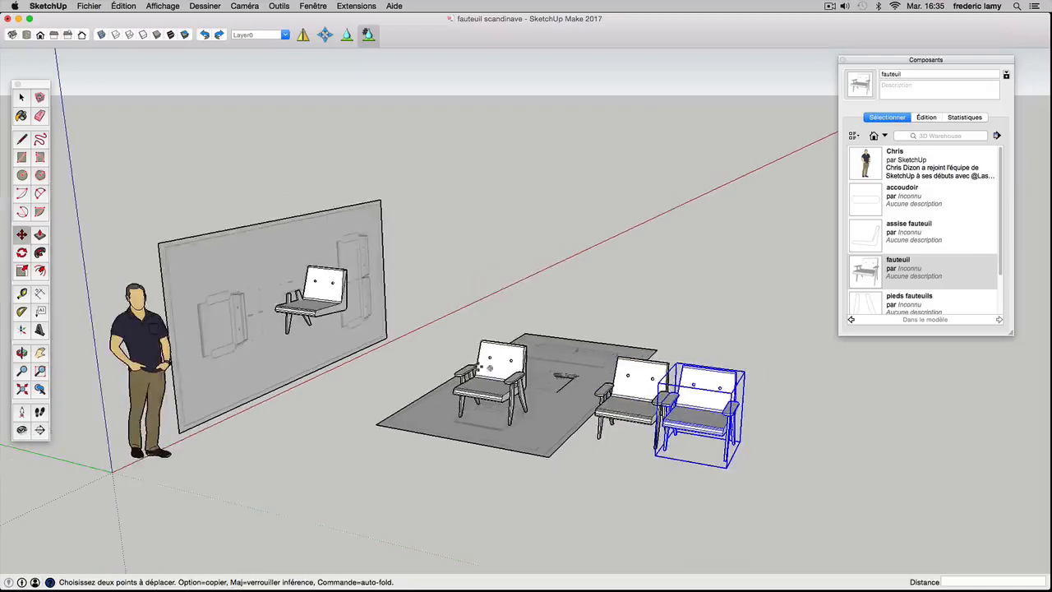
pyautogui.scroll(5, 479, 366)
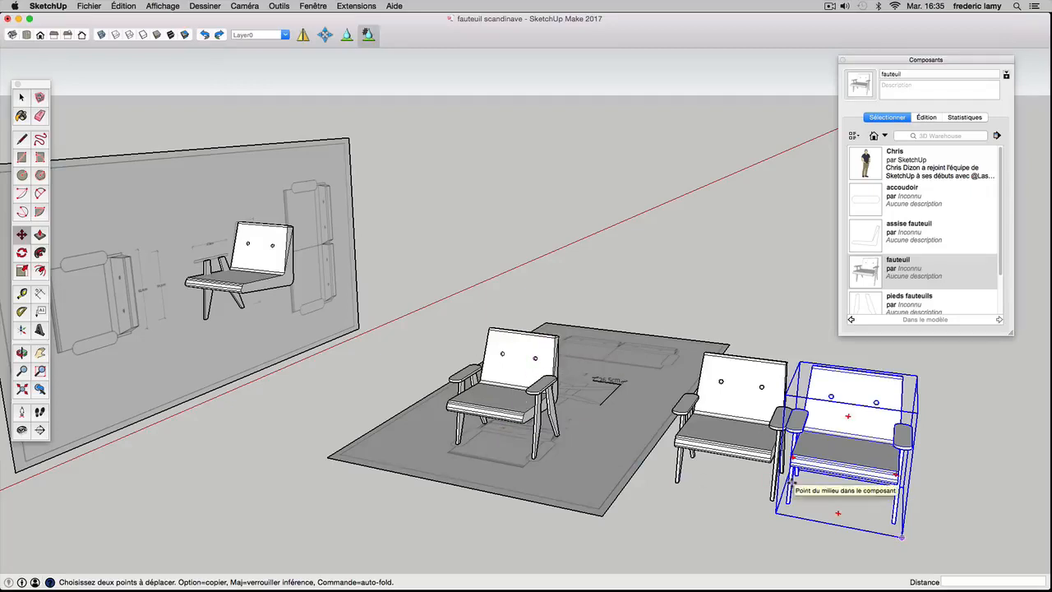
pyautogui.scroll(3, 530, 411)
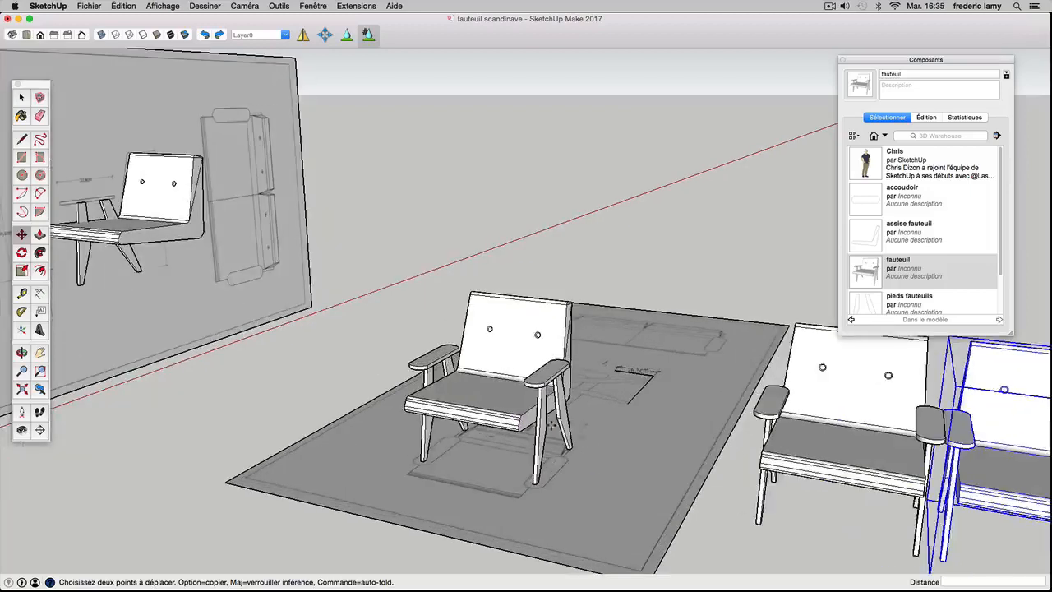
pyautogui.scroll(-2, 384, 421)
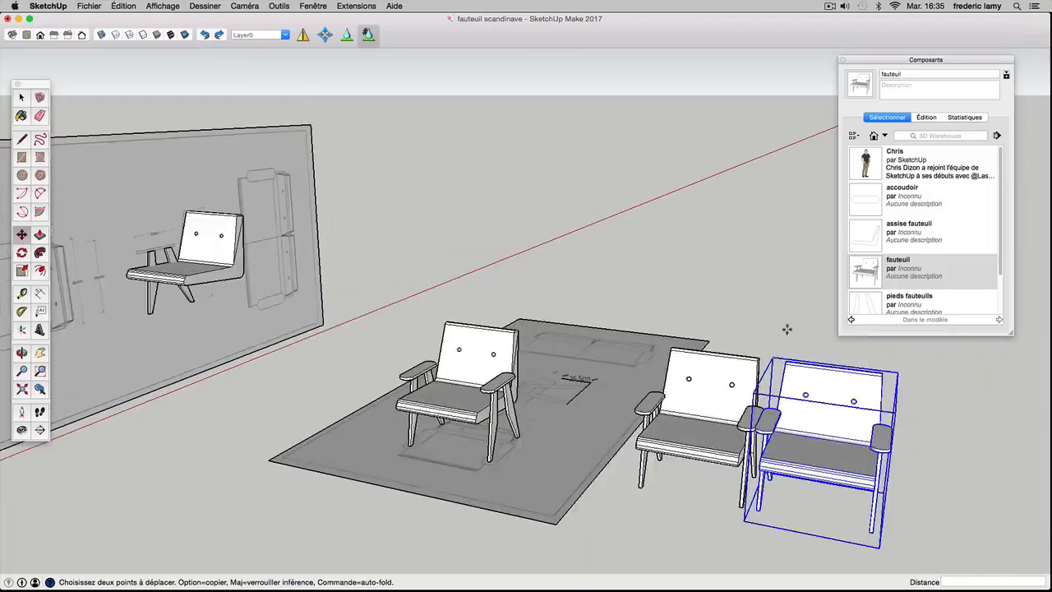
pyautogui.scroll(-4, 545, 433)
pyautogui.scroll(5, 489, 385)
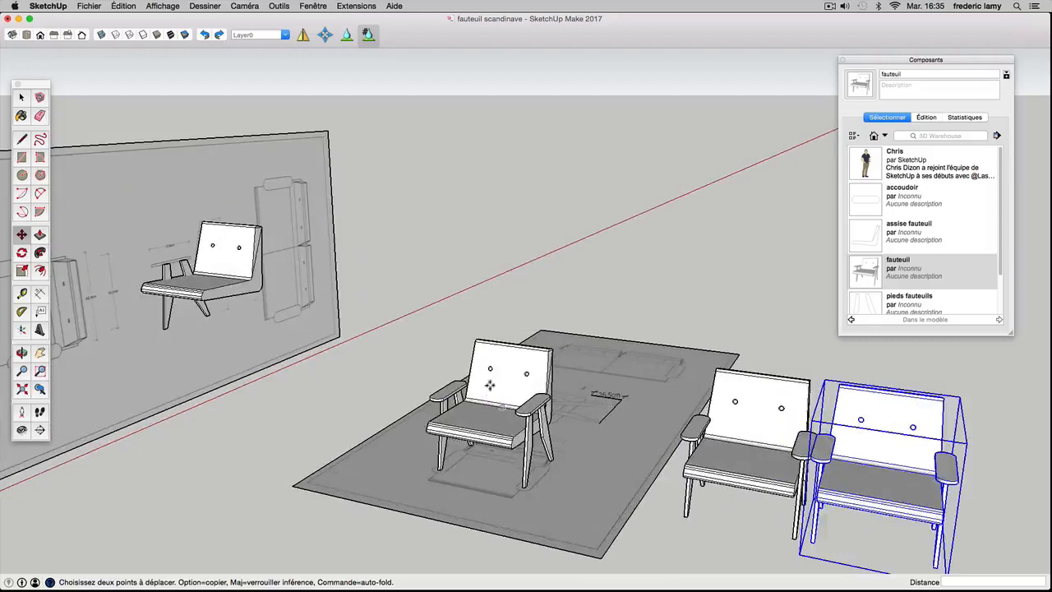
pyautogui.scroll(-3, 368, 392)
pyautogui.scroll(2, 691, 454)
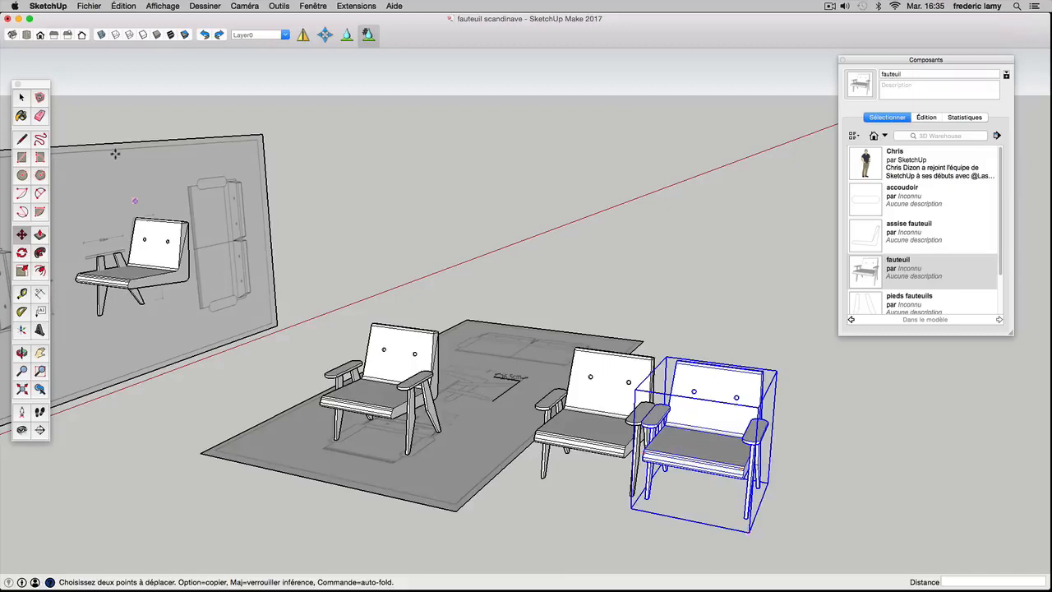
# - Delete the two extra "fauteuil" instances placed next to the floor plan, keeping the original armchair
pyautogui.click(27, 98)
pyautogui.click(581, 439)
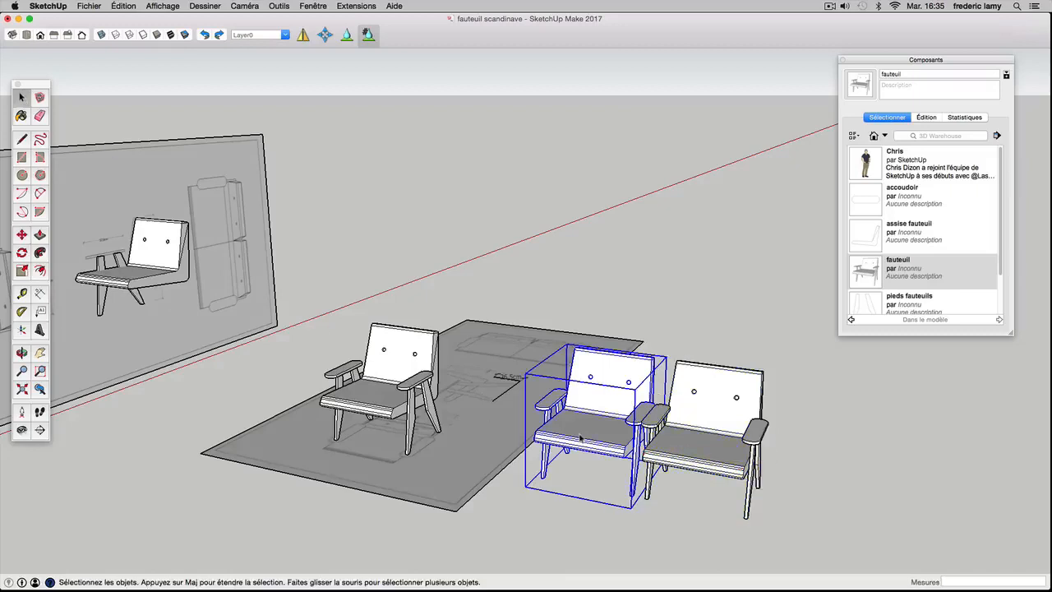
pyautogui.click(670, 455)
pyautogui.press('Delete')
pyautogui.moveTo(688, 461); pyautogui.dragTo(427, 422, button='middle')
pyautogui.scroll(8, 445, 326)
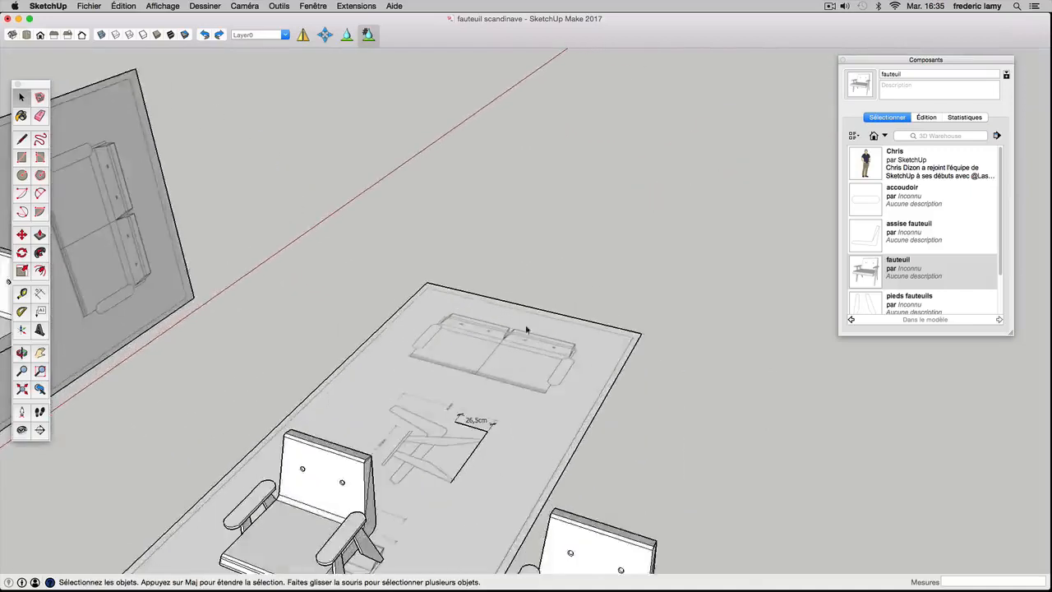
pyautogui.scroll(-5, 368, 299)
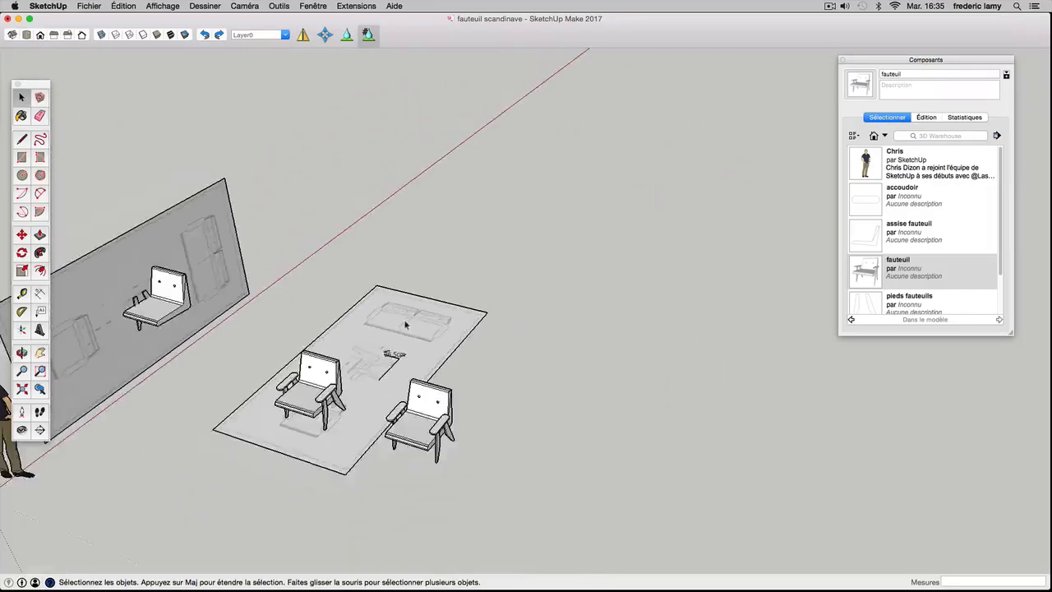
pyautogui.scroll(3, 410, 313)
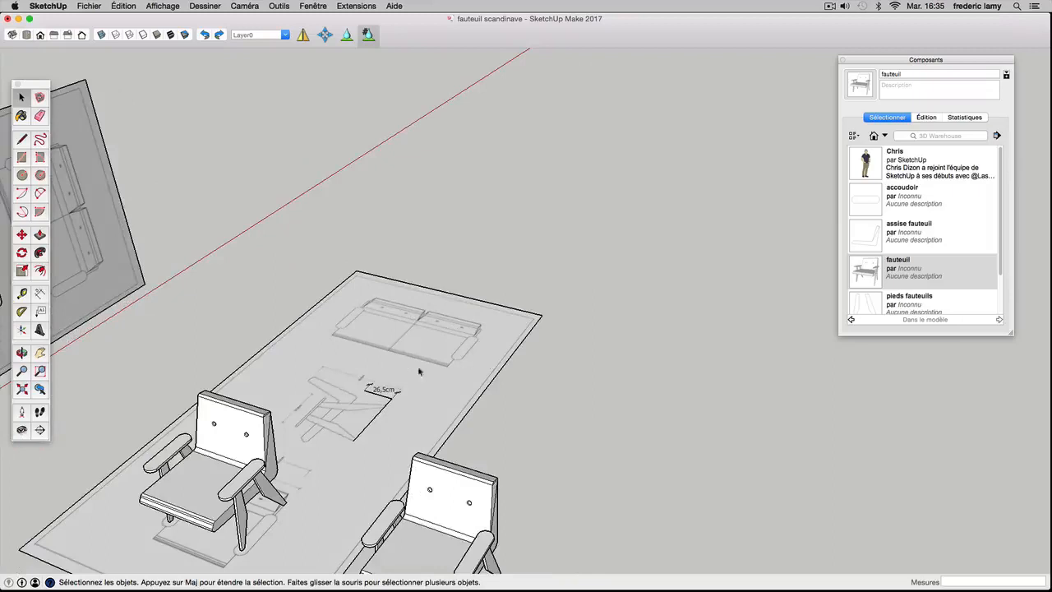
pyautogui.scroll(-3, 419, 372)
pyautogui.click(425, 463)
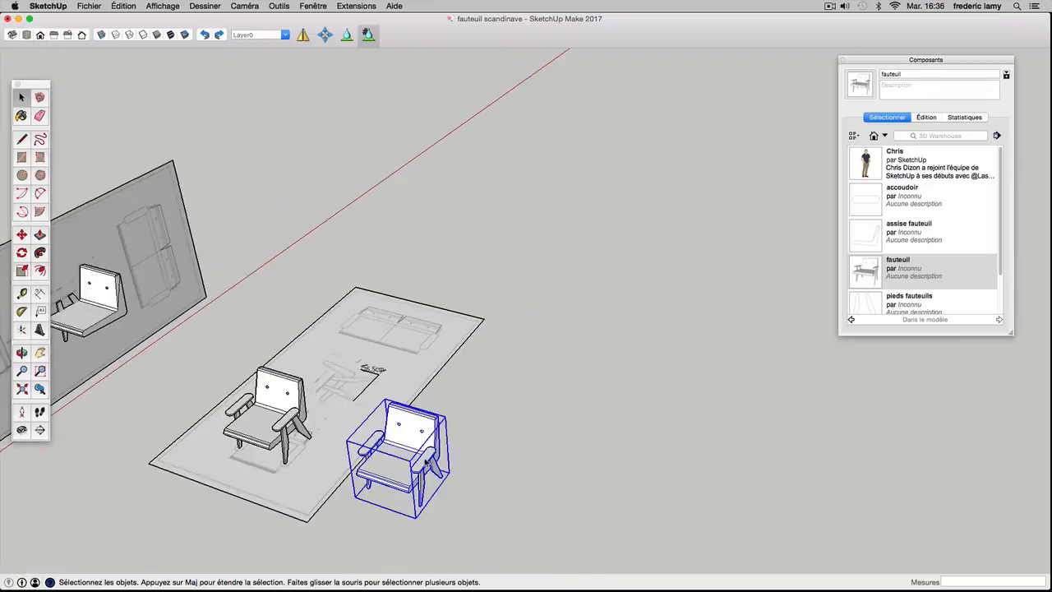
pyautogui.press('Delete')
# - Move the armchair by its rear leg's bottom outer corner onto the matching leg corner in the two-seater sofa's top-view drawing
pyautogui.click(270, 410)
pyautogui.moveTo(200, 435); pyautogui.dragTo(135, 436, button='middle')
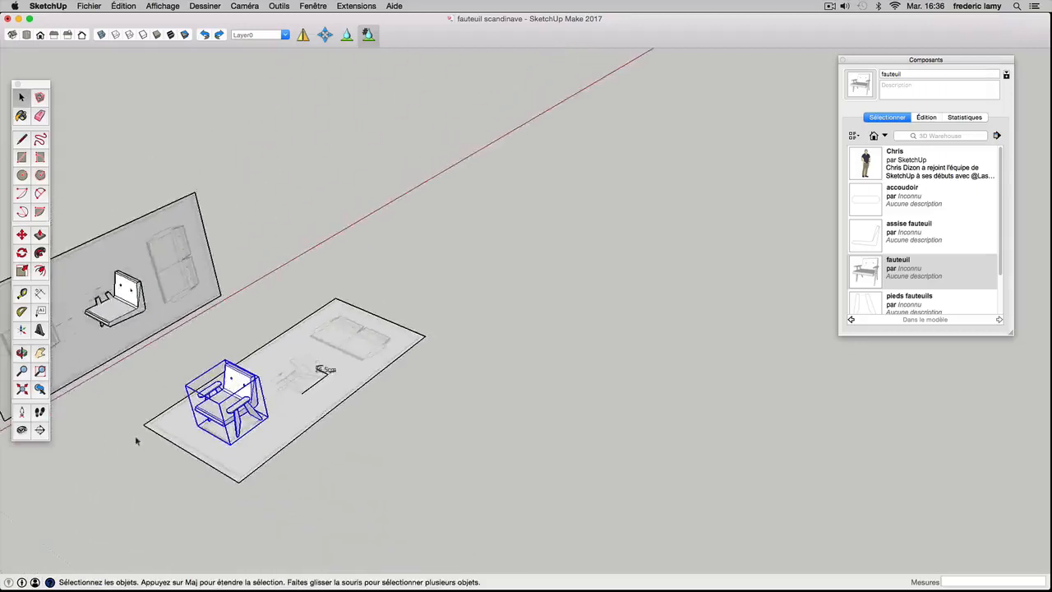
pyautogui.scroll(3, 257, 384)
pyautogui.moveTo(435, 379); pyautogui.dragTo(51, 363, button='middle')
pyautogui.scroll(4, 427, 228)
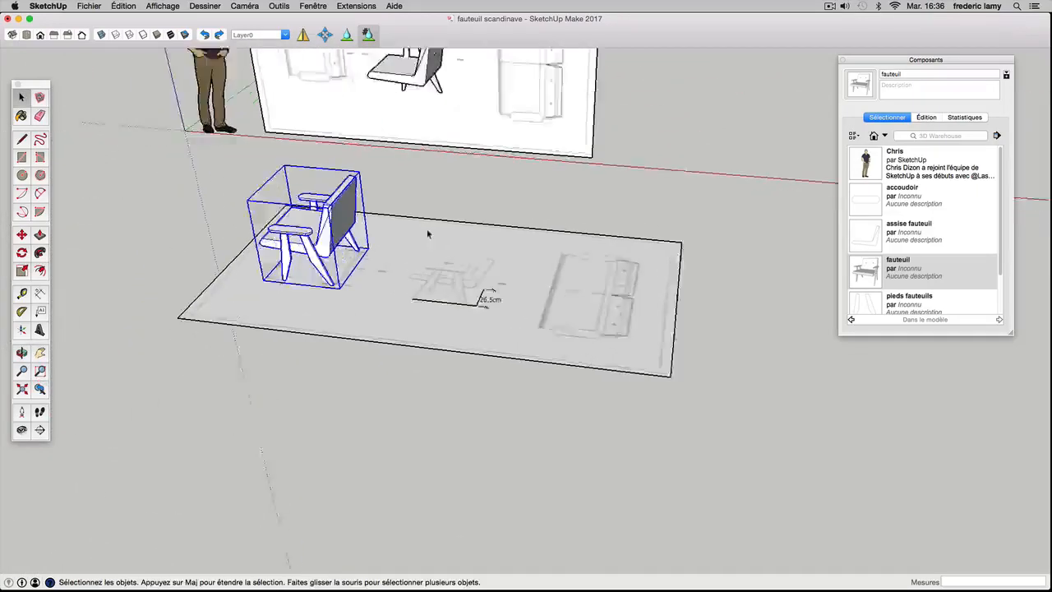
pyautogui.scroll(-2, 619, 376)
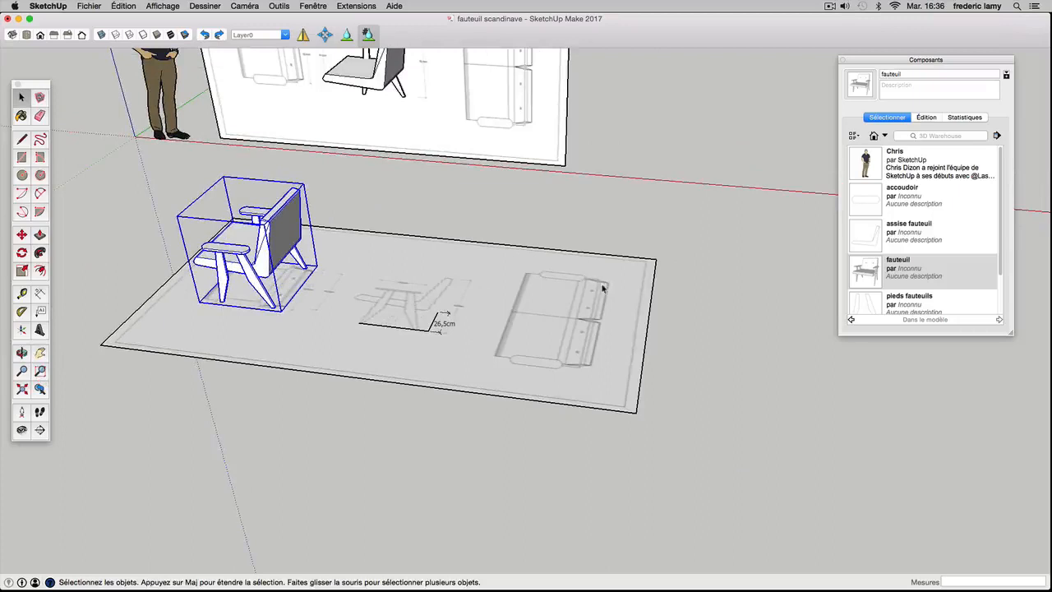
pyautogui.press('m')
pyautogui.moveTo(591, 316); pyautogui.dragTo(146, 350, button='middle')
pyautogui.scroll(-3, 340, 305)
pyautogui.scroll(3, 378, 293)
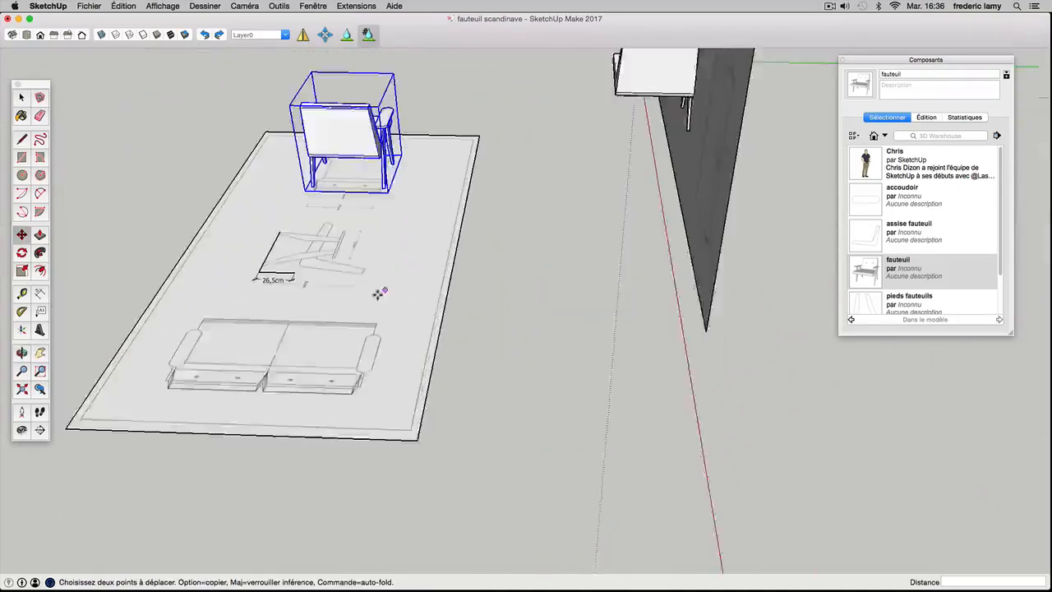
pyautogui.scroll(8, 362, 386)
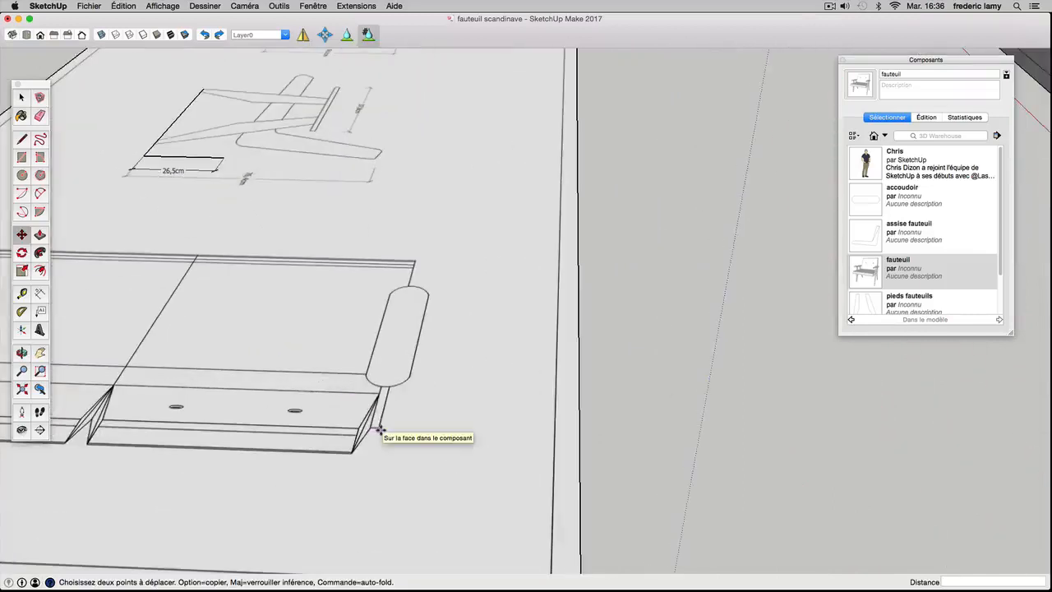
pyautogui.scroll(-6, 381, 430)
pyautogui.moveTo(381, 395); pyautogui.dragTo(387, 282, button='middle')
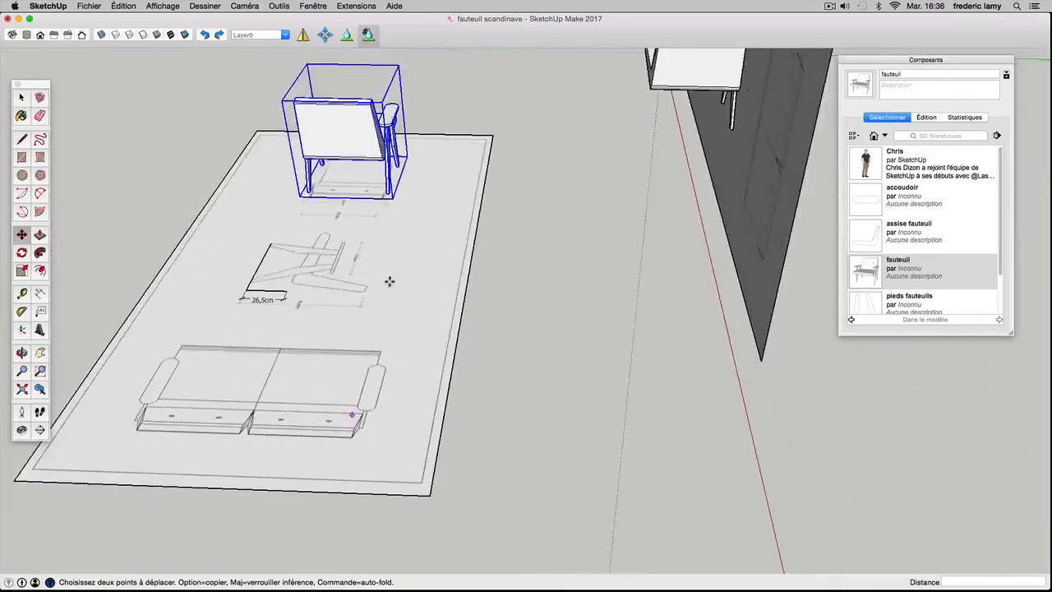
pyautogui.scroll(8, 385, 247)
pyautogui.scroll(3, 381, 214)
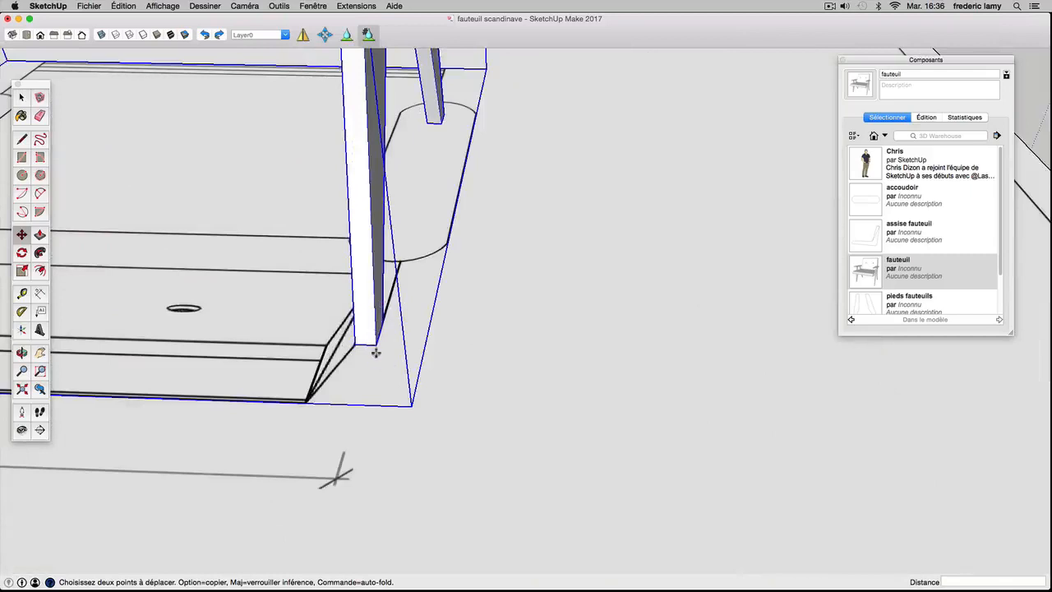
pyautogui.click(376, 345)
pyautogui.scroll(-10, 379, 346)
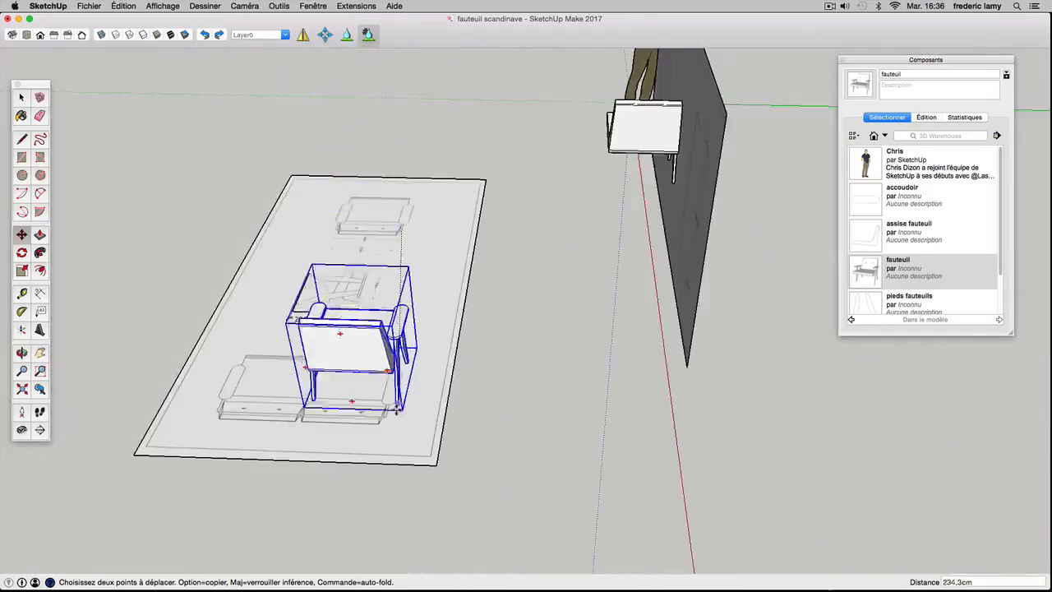
pyautogui.scroll(10, 366, 395)
pyautogui.scroll(4, 360, 429)
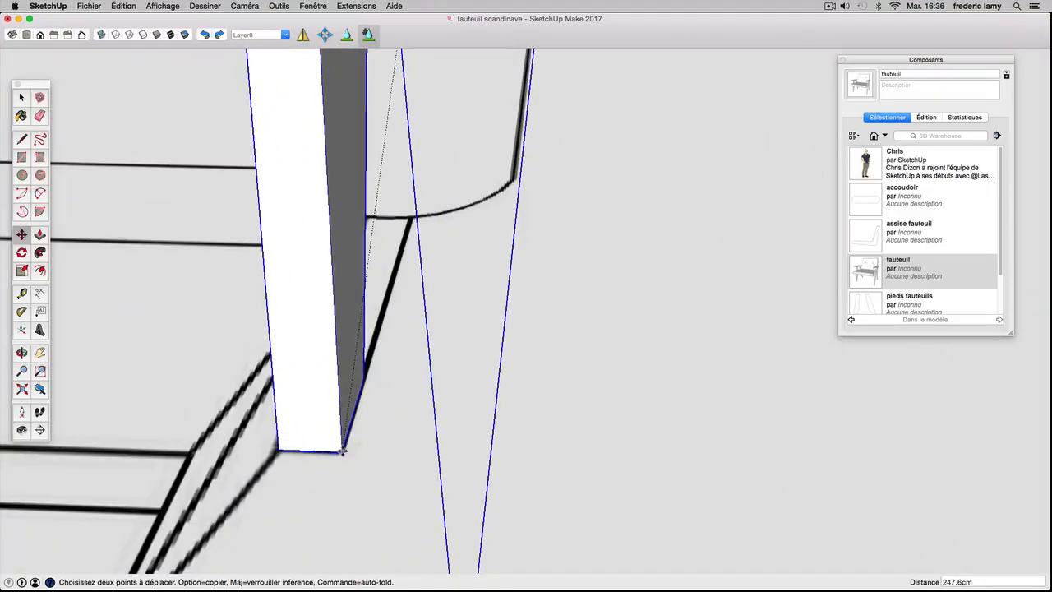
pyautogui.click(343, 452)
pyautogui.scroll(-4, 423, 313)
pyautogui.scroll(-10, 423, 313)
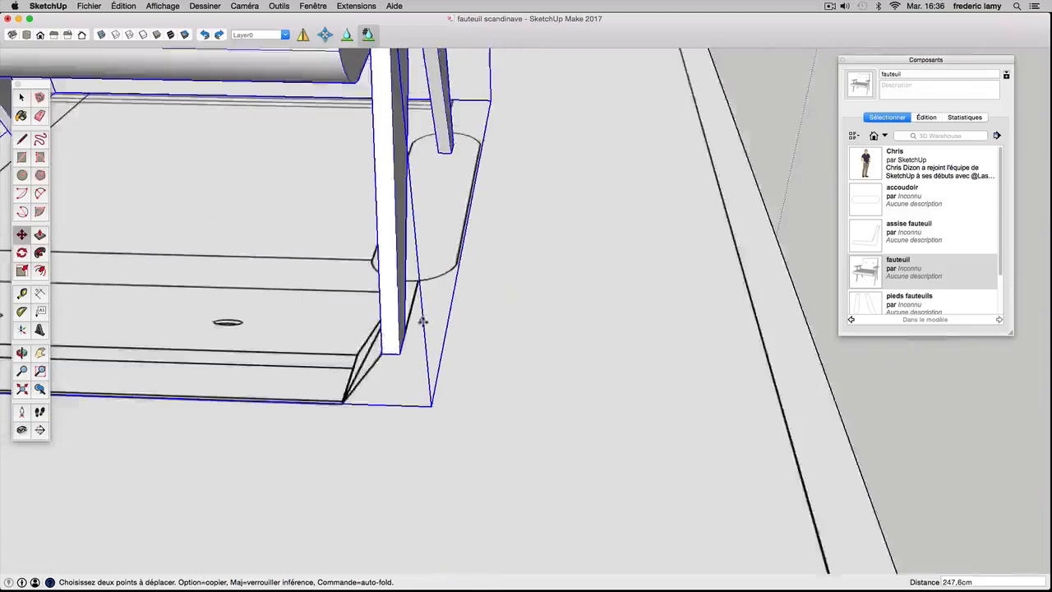
pyautogui.scroll(-3, 395, 301)
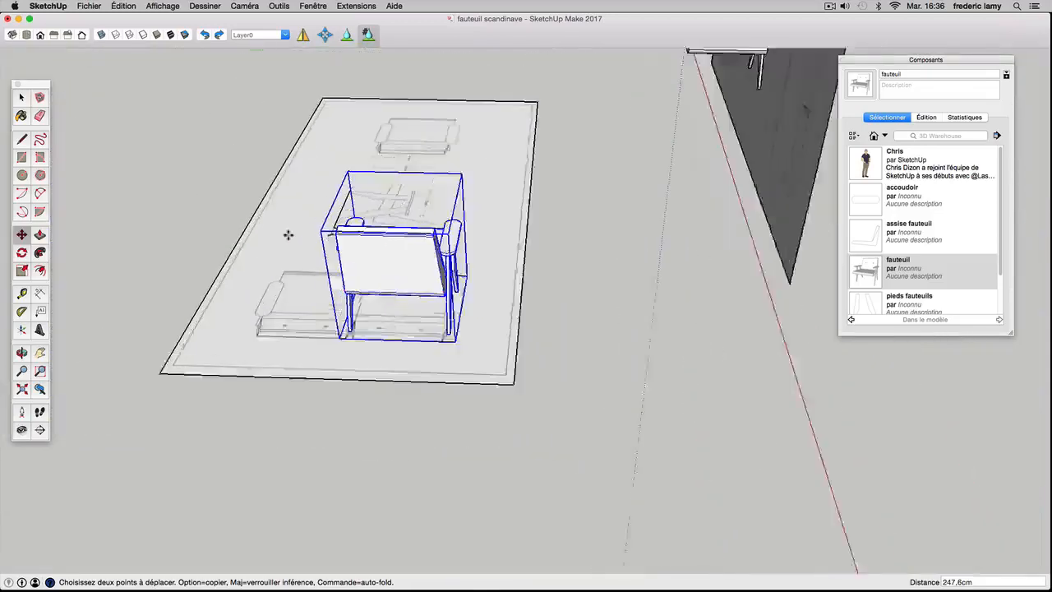
# - Examine from behind how the armchair sits over the two-seater sofa's top-view drawing
pyautogui.scroll(3, 411, 277)
pyautogui.moveTo(411, 277); pyautogui.dragTo(610, 231, button='middle')
pyautogui.scroll(5, 567, 279)
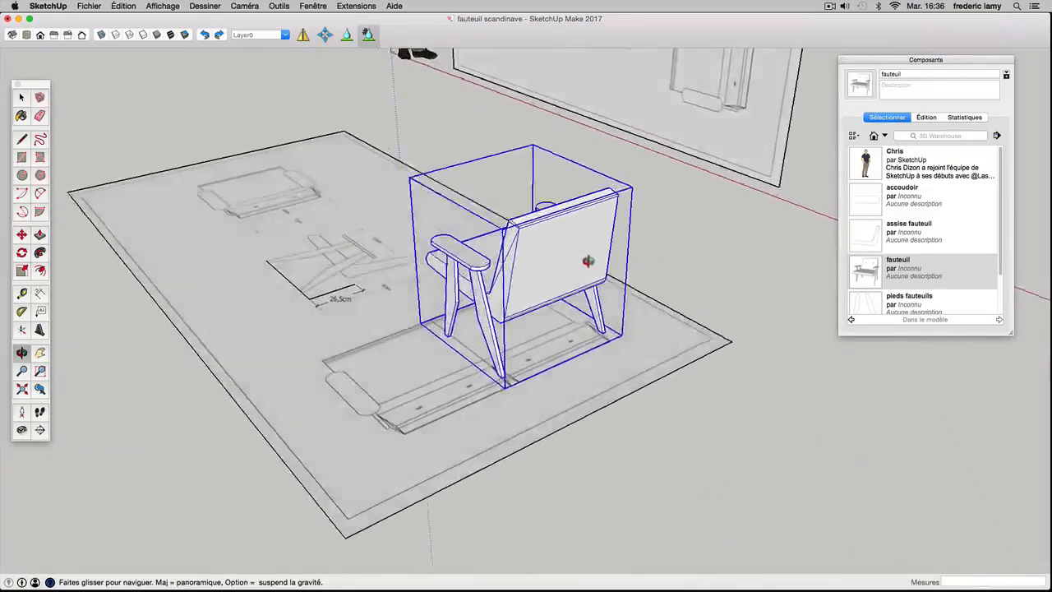
pyautogui.press('m')
pyautogui.scroll(3, 436, 298)
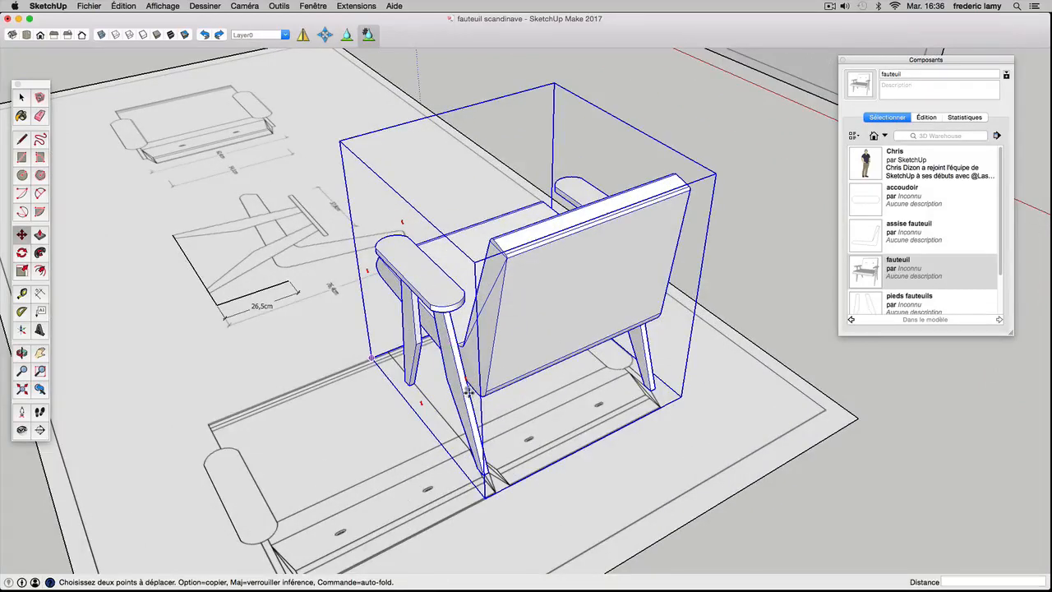
pyautogui.scroll(-3, 382, 360)
pyautogui.click(20, 97)
pyautogui.scroll(-3, 345, 312)
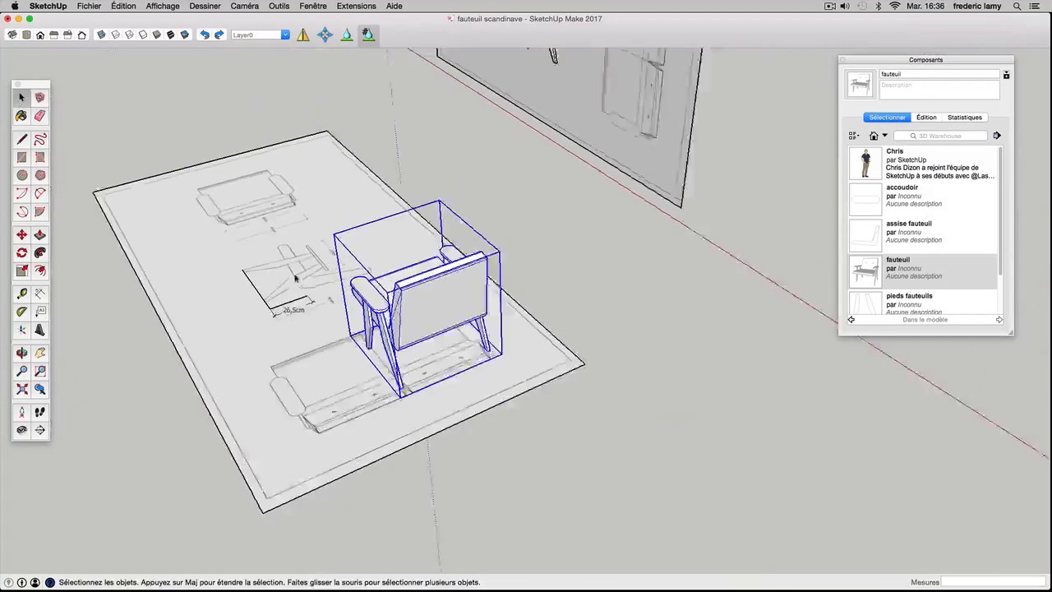
# - Explode the armchair component positioned over the two-seater sofa drawing into its separate parts
pyautogui.rightClick(396, 291)
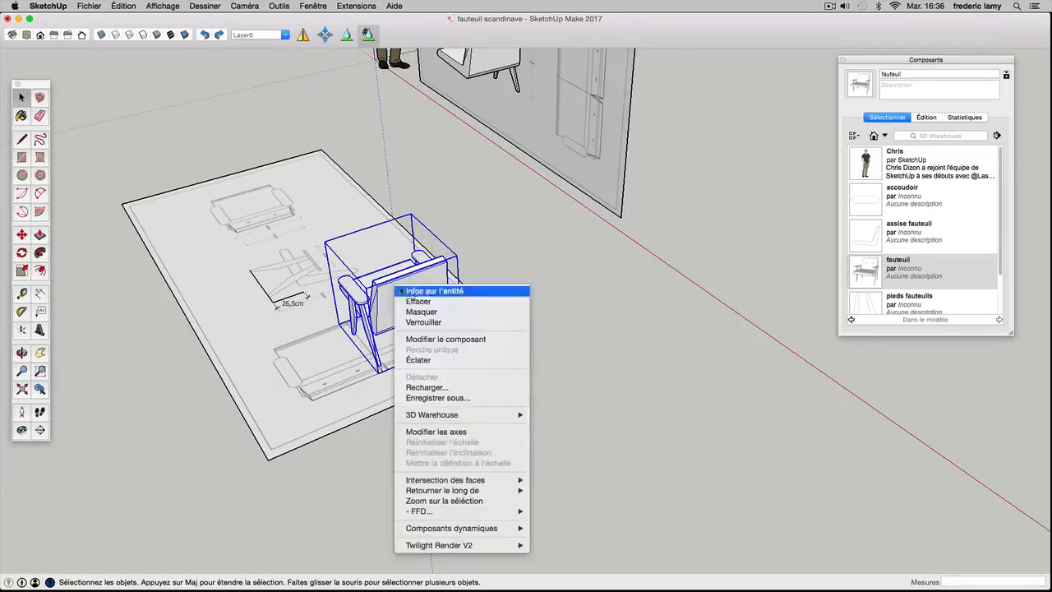
pyautogui.click(419, 360)
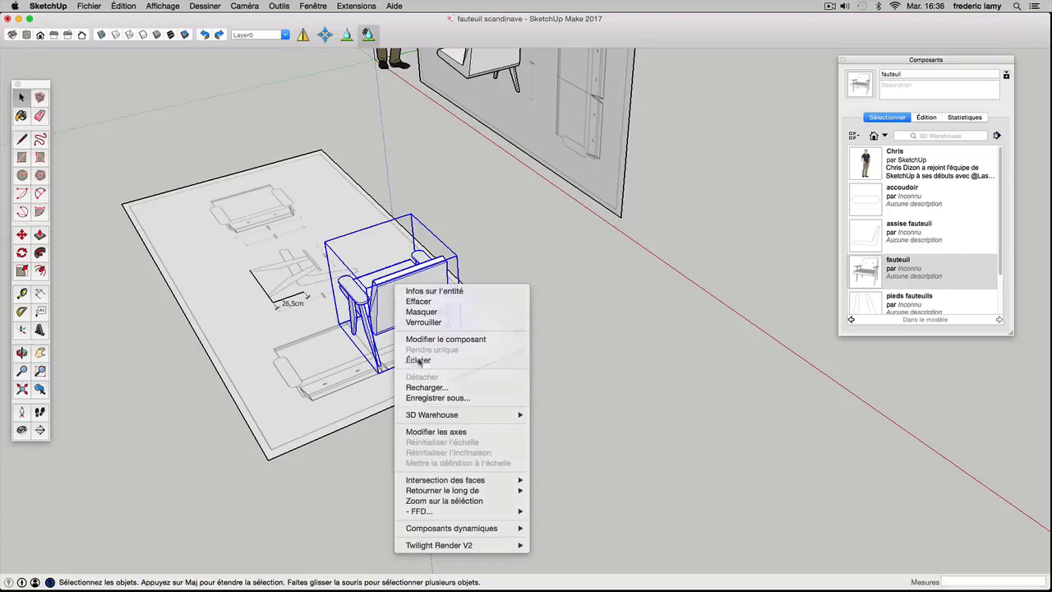
pyautogui.click(520, 291)
# - Delete the armchair's armrest and leg frame on the side facing the sofa's middle line
pyautogui.scroll(5, 395, 300)
pyautogui.moveTo(411, 297); pyautogui.dragTo(305, 293, button='middle')
pyautogui.click(326, 273)
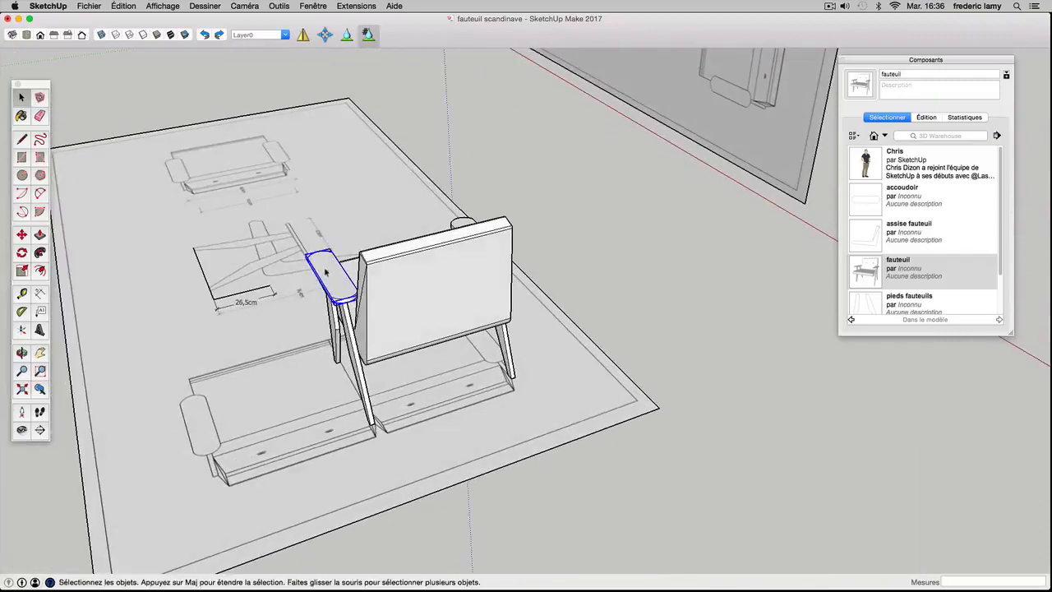
pyautogui.press('Delete')
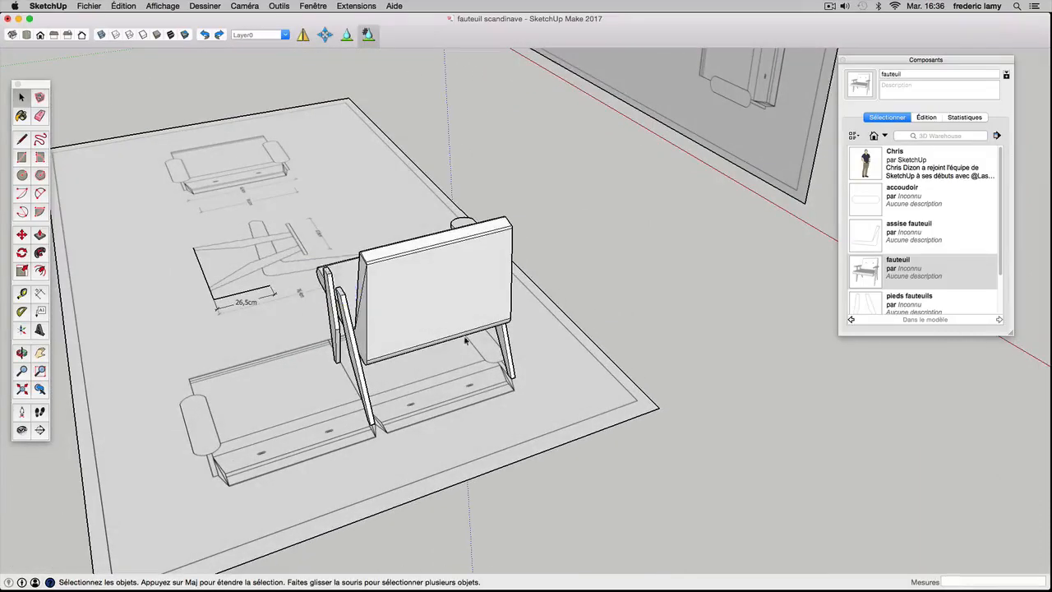
pyautogui.click(331, 289)
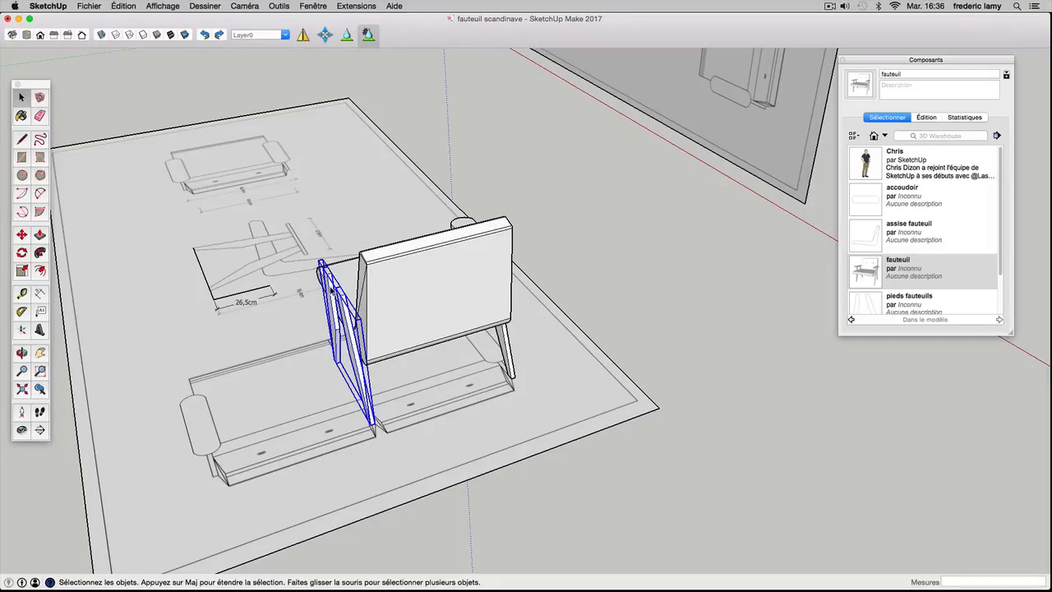
pyautogui.press('Delete')
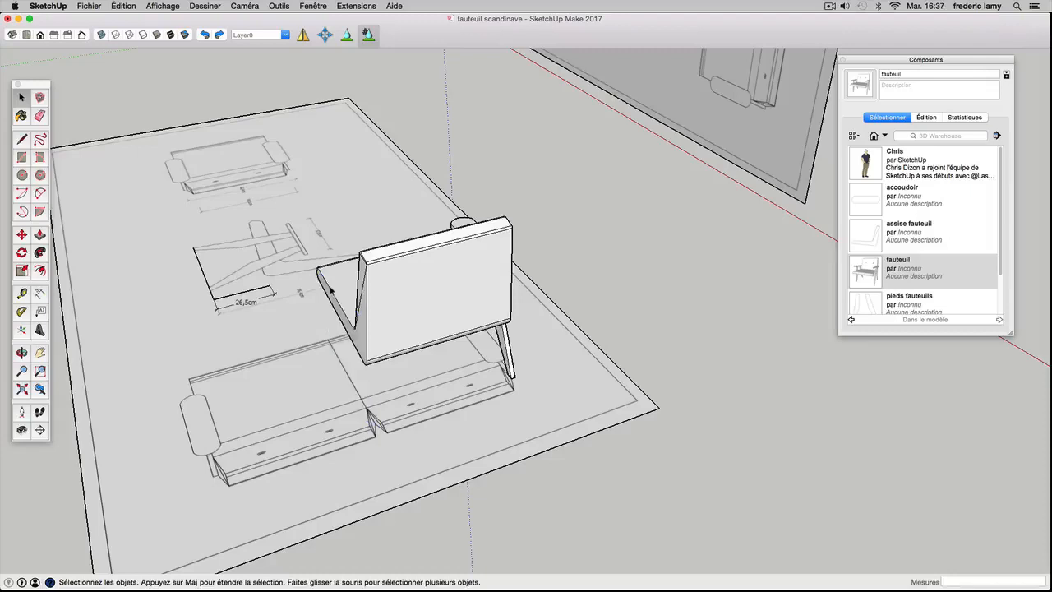
# - Copy the seat about 69.8 cm along the green axis, over the drawing's empty half
pyautogui.scroll(-4, 411, 330)
pyautogui.moveTo(289, 335); pyautogui.dragTo(740, 360, button='middle')
pyautogui.moveTo(333, 375); pyautogui.dragTo(550, 340, button='middle')
pyautogui.click(548, 355)
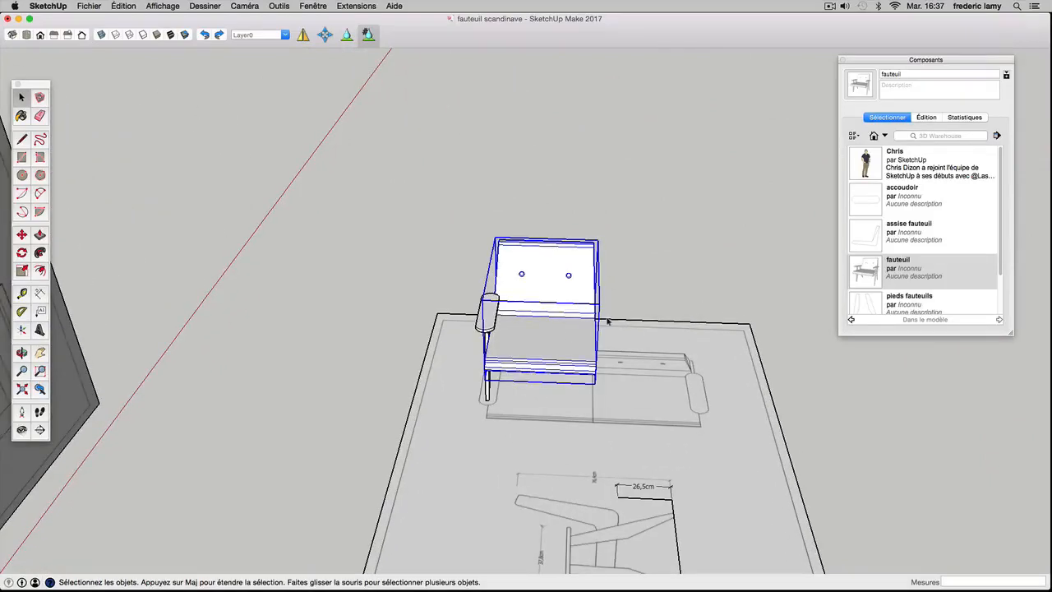
pyautogui.scroll(6, 579, 285)
pyautogui.scroll(-4, 467, 353)
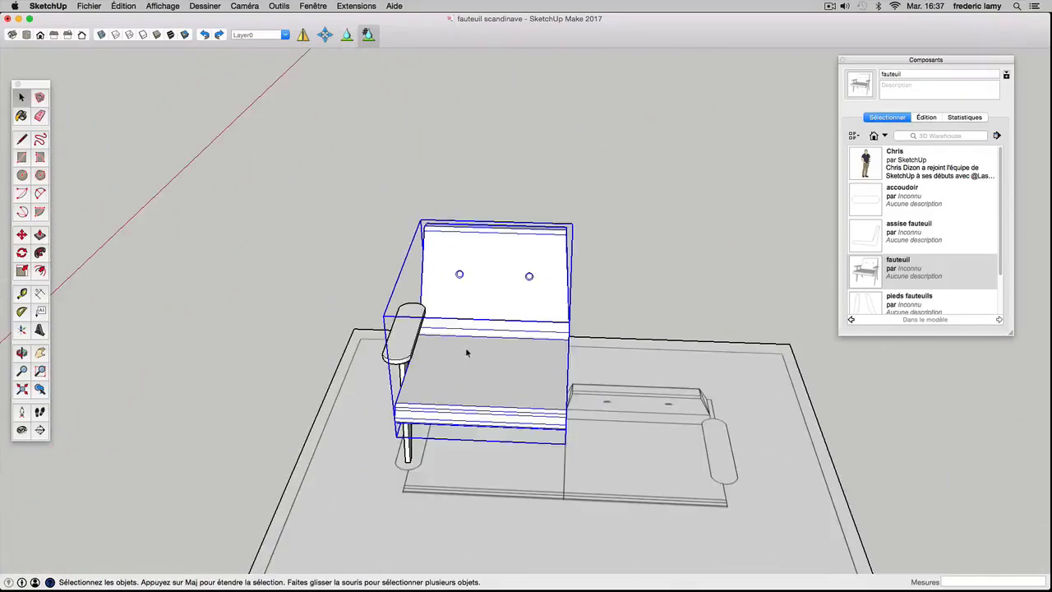
pyautogui.click(22, 235)
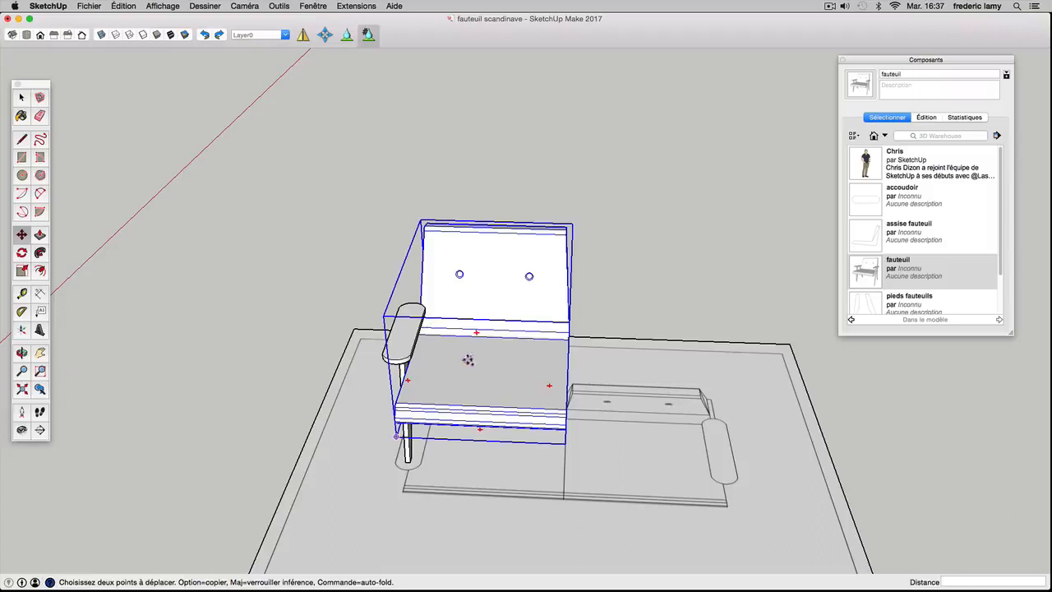
pyautogui.scroll(-3, 469, 351)
pyautogui.keyDown('alt'); pyautogui.click(498, 290); pyautogui.keyUp('alt')
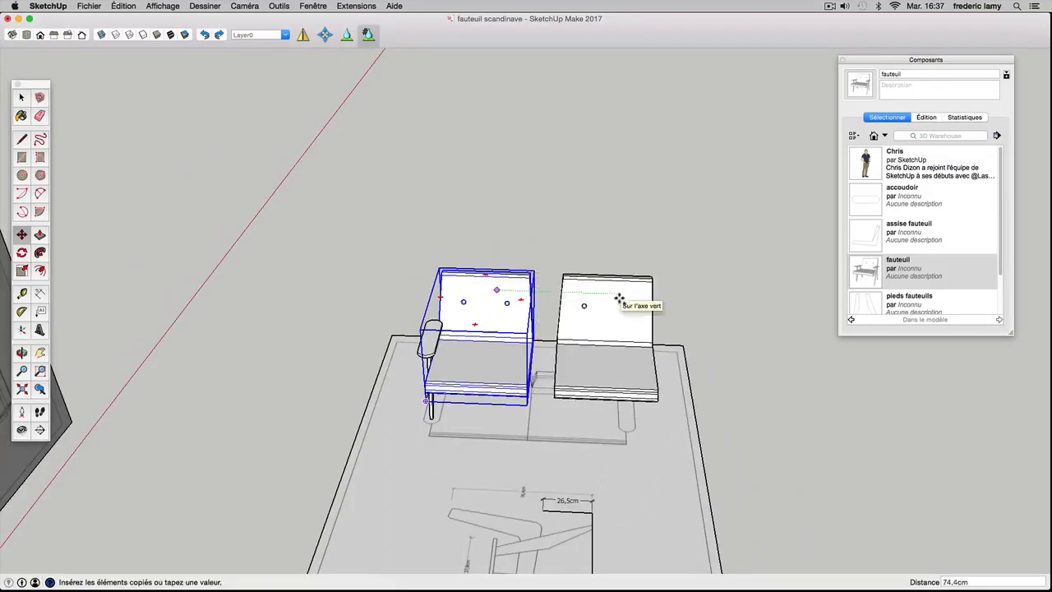
pyautogui.click(612, 296)
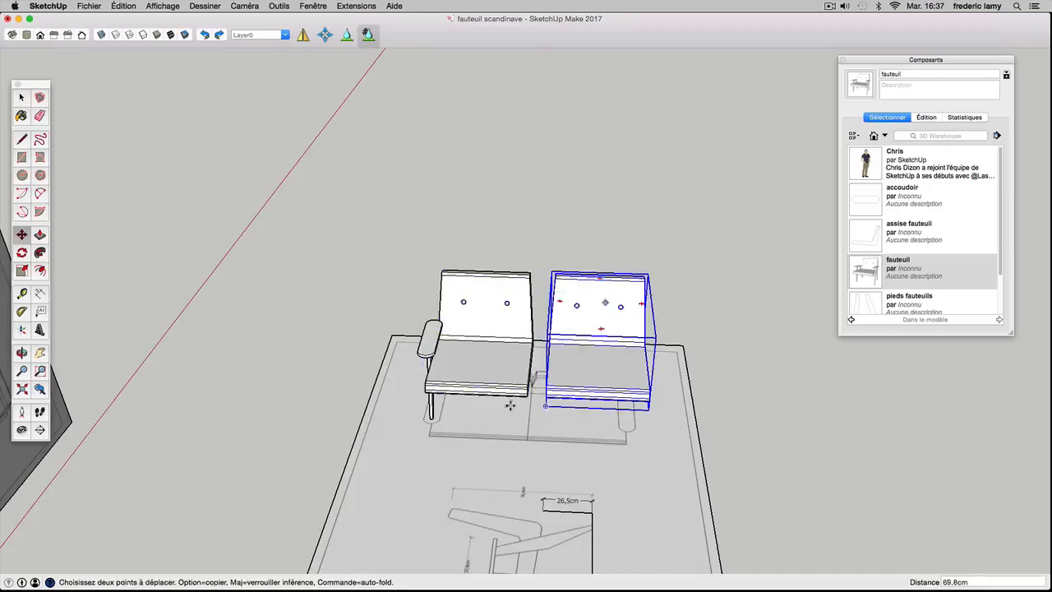
pyautogui.click(21, 97)
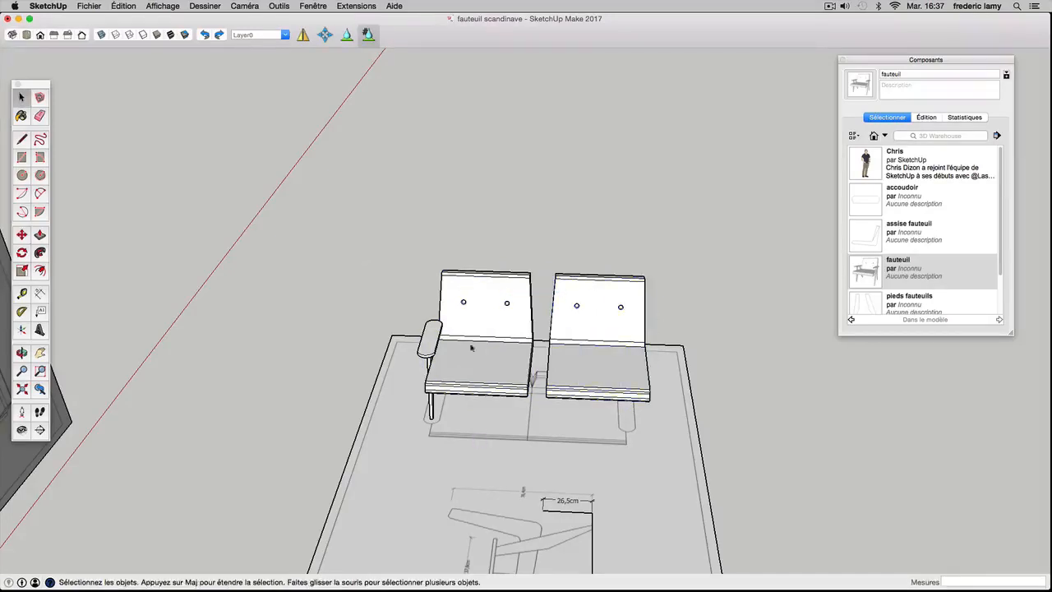
# - Move the copied seat 10.9 cm along the green axis so its lower back edge meets the first seat's edge
pyautogui.moveTo(667, 379); pyautogui.dragTo(181, 386, button='middle')
pyautogui.scroll(10, 403, 310)
pyautogui.moveTo(381, 336); pyautogui.dragTo(355, 301, button='middle')
pyautogui.click(263, 266)
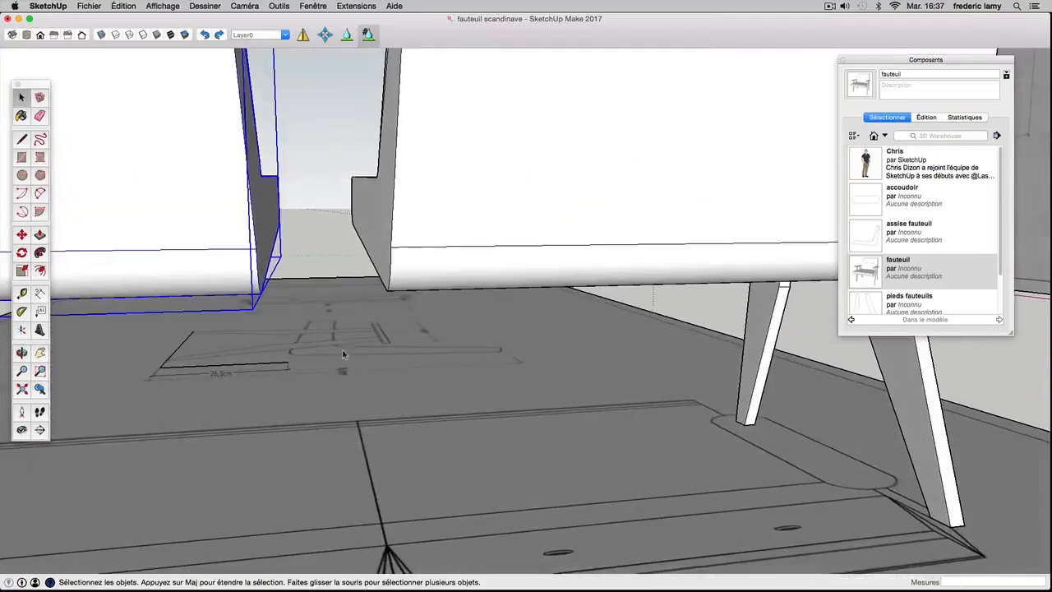
pyautogui.click(22, 234)
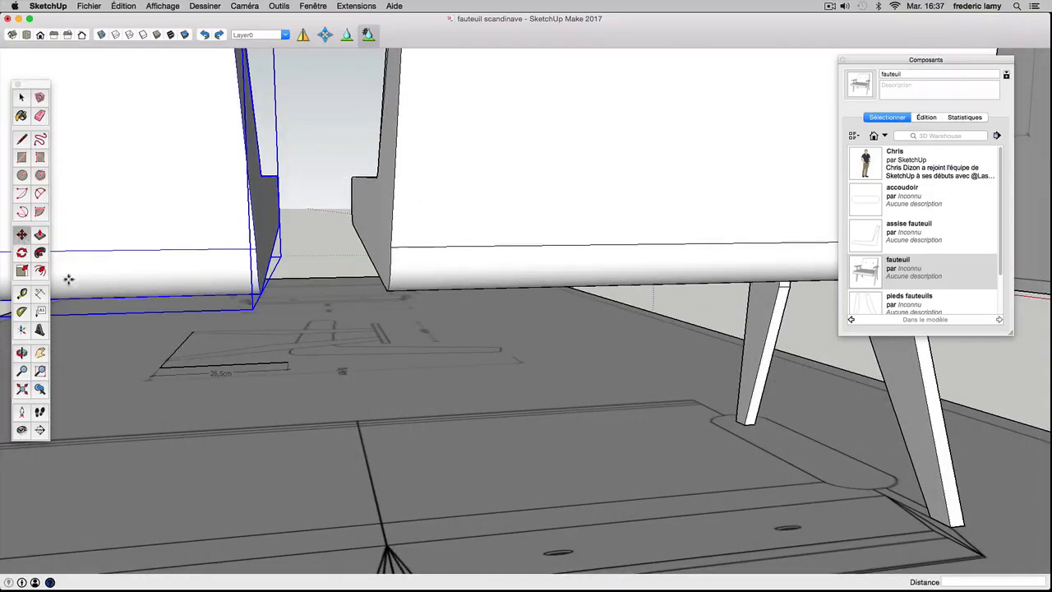
pyautogui.click(257, 239)
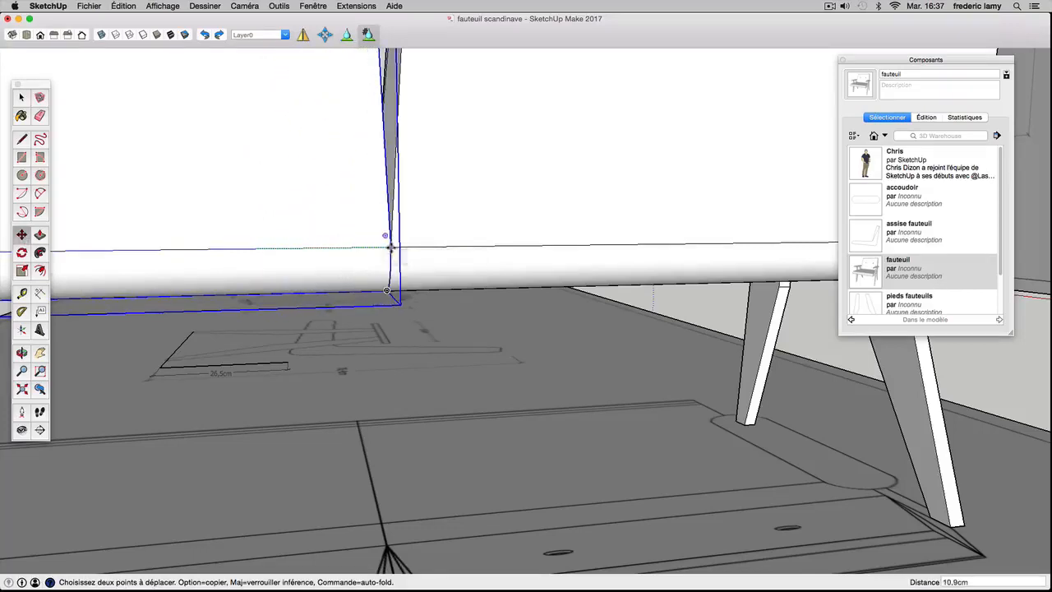
pyautogui.scroll(6, 390, 245)
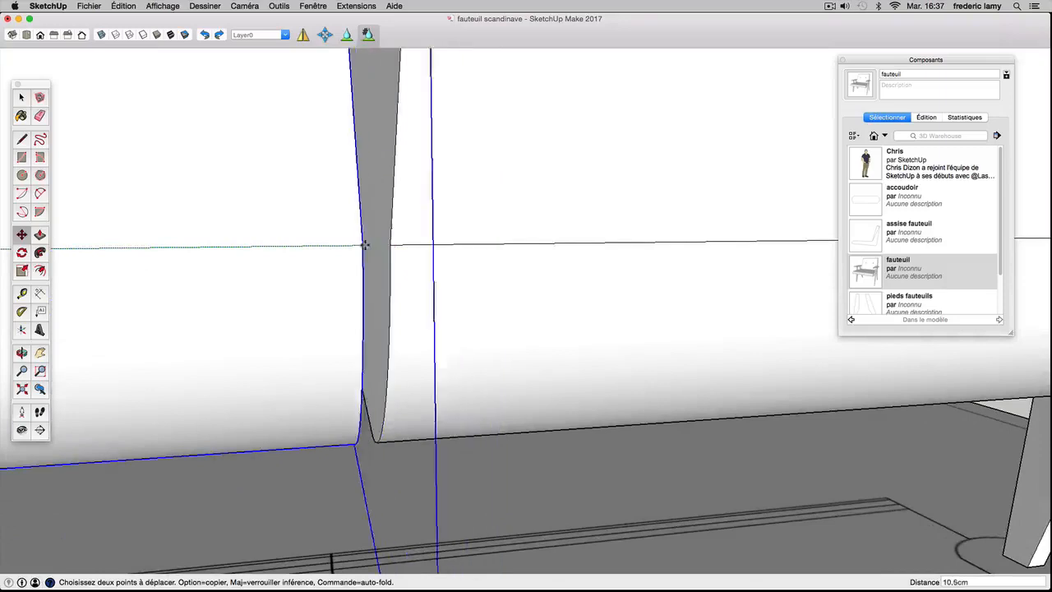
pyautogui.click(390, 245)
pyautogui.scroll(-10, 390, 246)
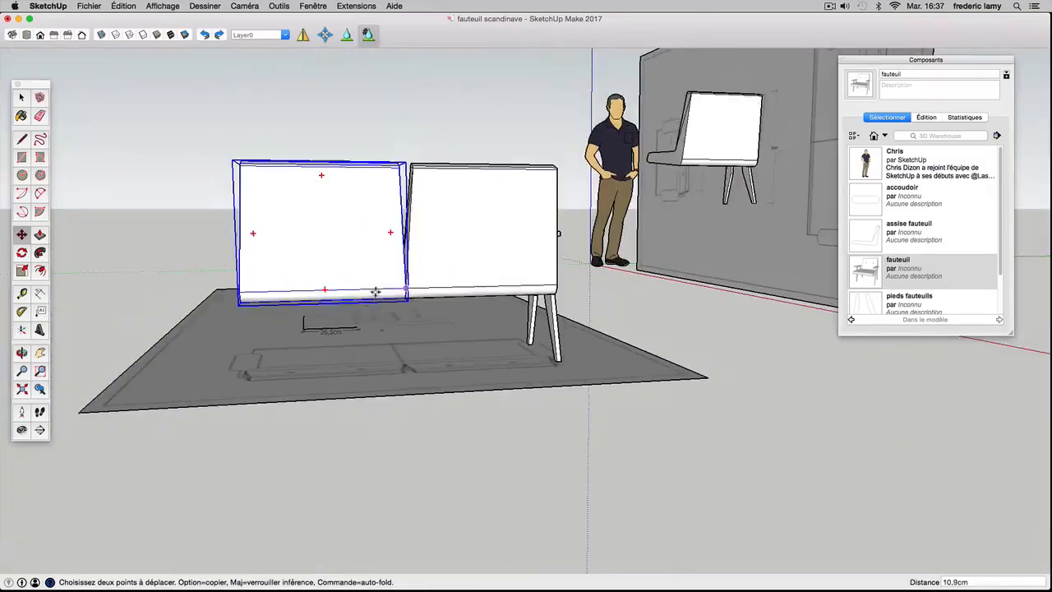
pyautogui.click(23, 99)
pyautogui.click(227, 254)
# - Group the remaining armrest and its leg frame
pyautogui.scroll(-4, 220, 259)
pyautogui.moveTo(221, 261); pyautogui.dragTo(653, 333, button='middle')
pyautogui.scroll(-6, 430, 346)
pyautogui.moveTo(442, 370); pyautogui.dragTo(776, 376, button='middle')
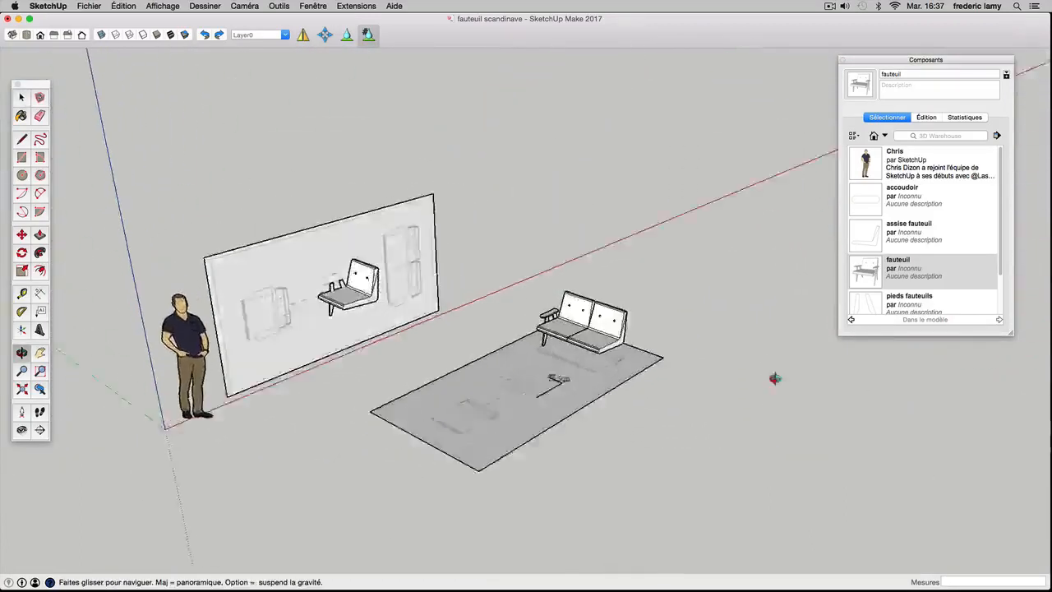
pyautogui.scroll(8, 635, 324)
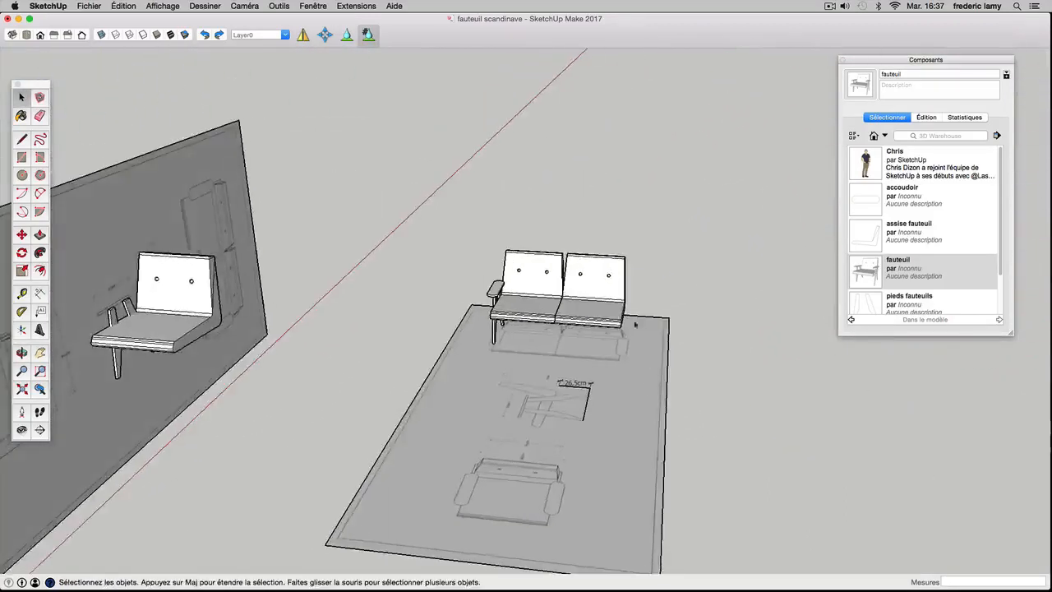
pyautogui.scroll(5, 623, 317)
pyautogui.moveTo(599, 305); pyautogui.dragTo(337, 335, button='middle')
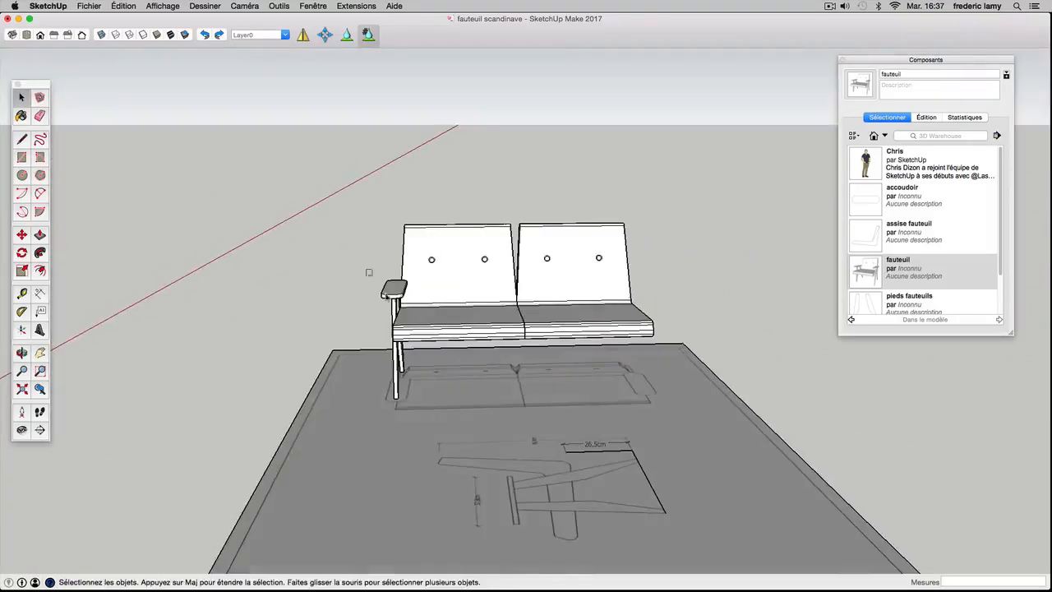
pyautogui.moveTo(370, 272); pyautogui.dragTo(428, 412)
pyautogui.scroll(2, 409, 311)
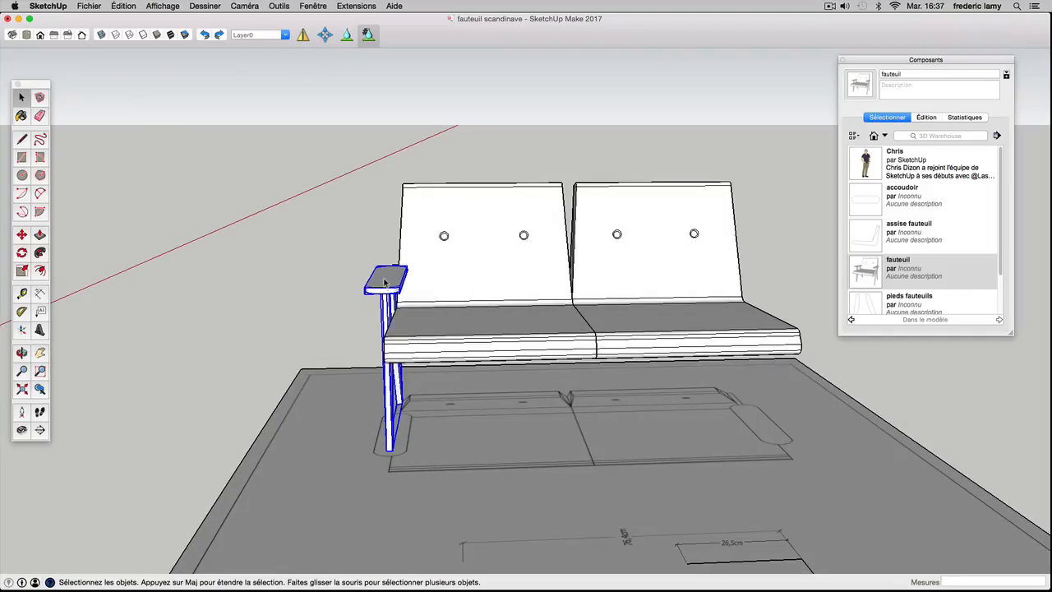
pyautogui.rightClick(384, 282)
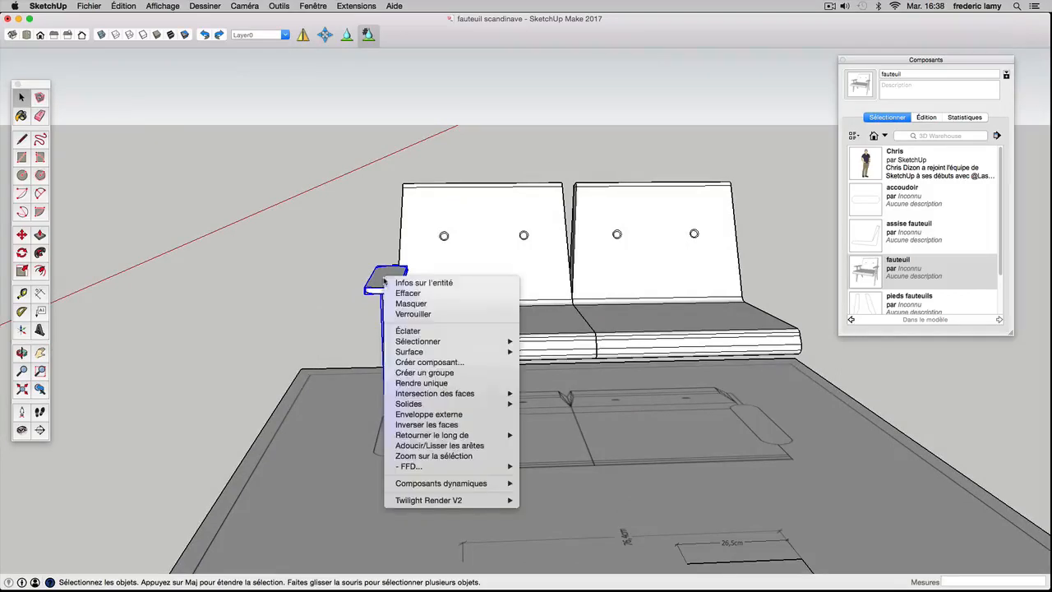
pyautogui.click(424, 374)
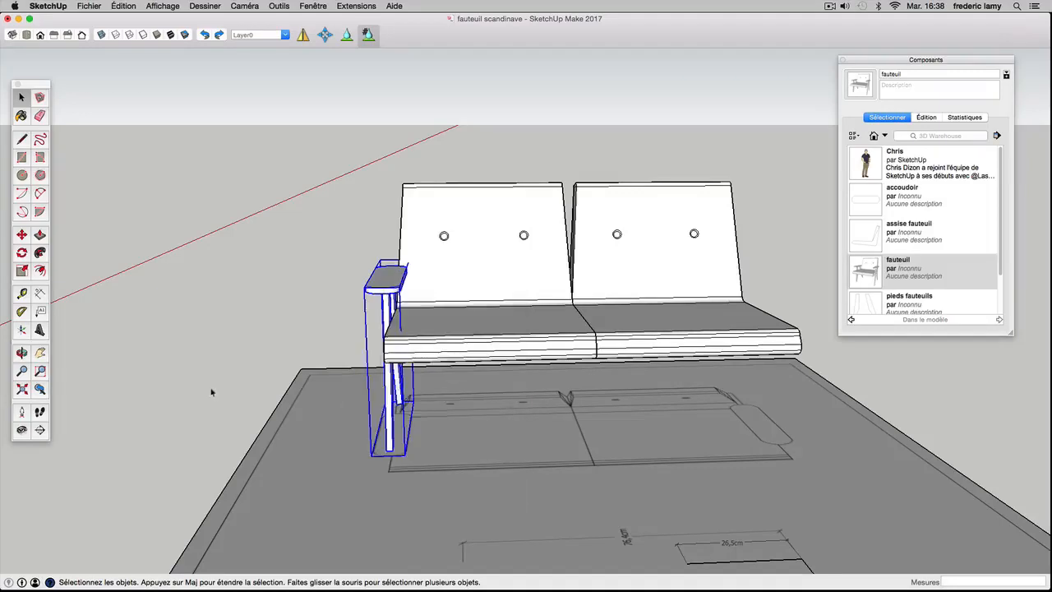
# - Copy the armrest-and-leg group 119.6 cm from its rear leg's bottom corner to the matching leg corner at the sofa's opposite end
pyautogui.scroll(-3, 290, 398)
pyautogui.moveTo(631, 379); pyautogui.dragTo(90, 449, button='middle')
pyautogui.scroll(1, 90, 449)
pyautogui.moveTo(606, 466); pyautogui.dragTo(381, 453, button='middle')
pyautogui.moveTo(416, 394); pyautogui.dragTo(440, 415, button='middle')
pyautogui.scroll(6, 575, 395)
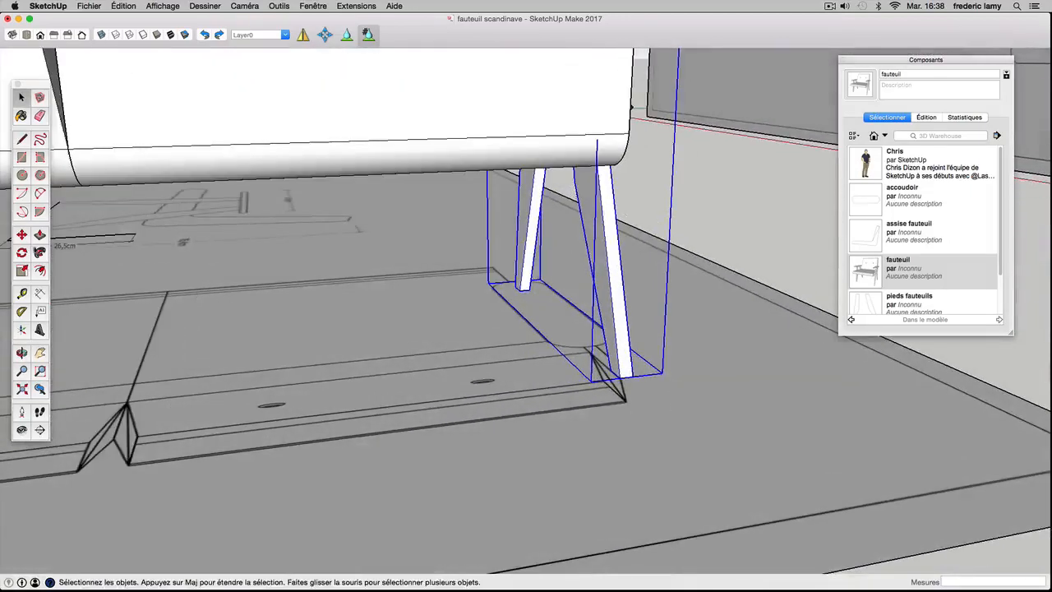
pyautogui.click(22, 238)
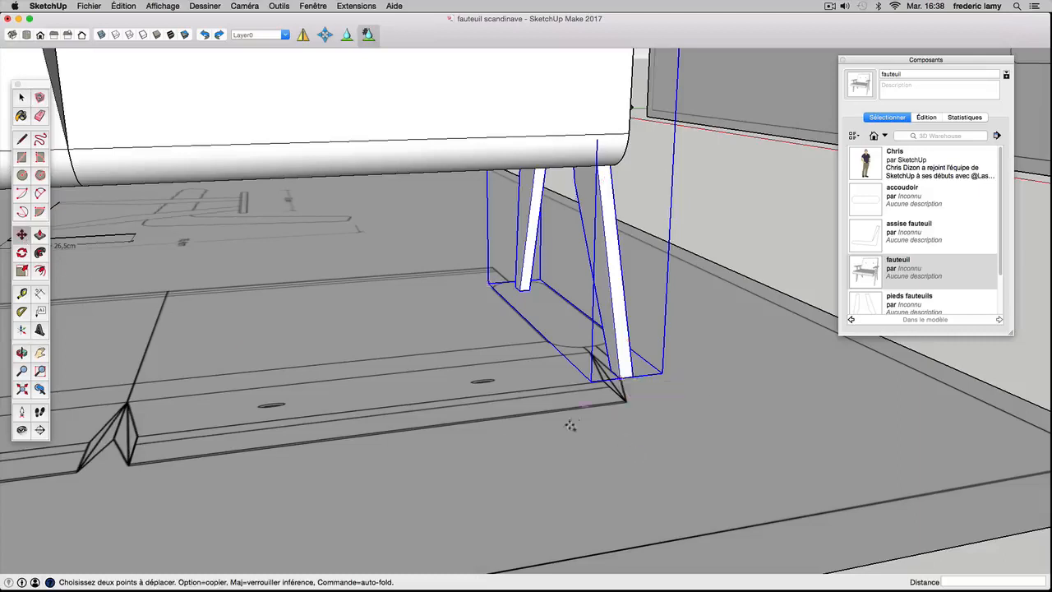
pyautogui.scroll(5, 624, 374)
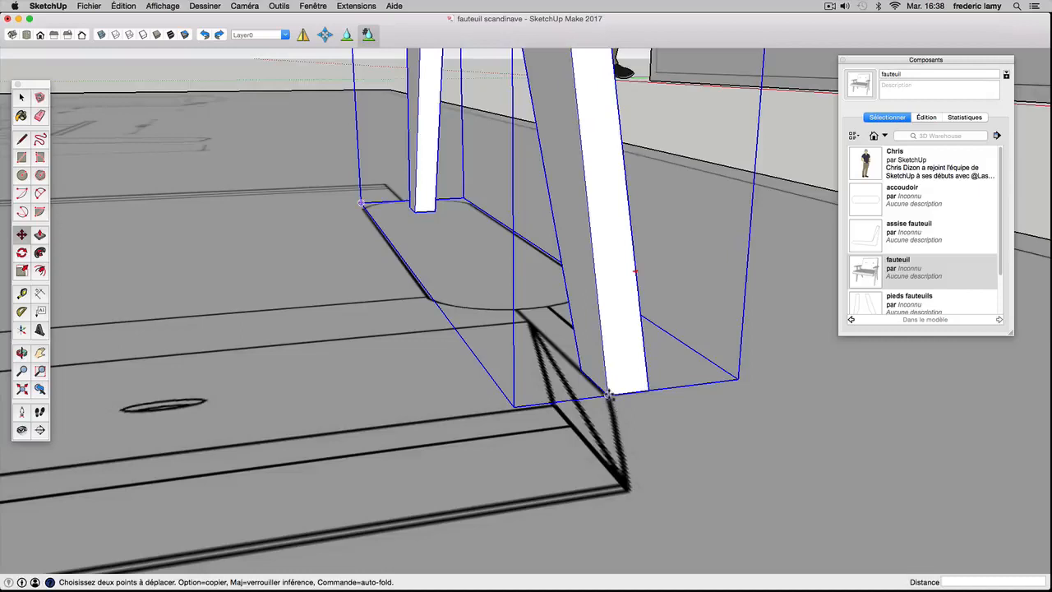
pyautogui.scroll(-10, 610, 395)
pyautogui.keyDown('alt'); pyautogui.click(609, 396); pyautogui.keyUp('alt')
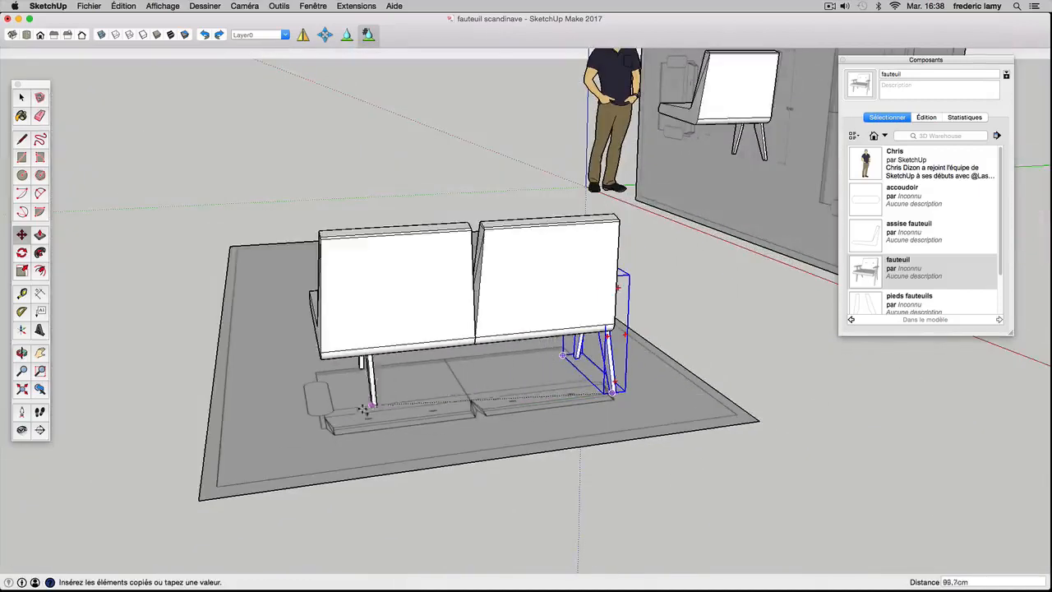
pyautogui.scroll(6, 360, 419)
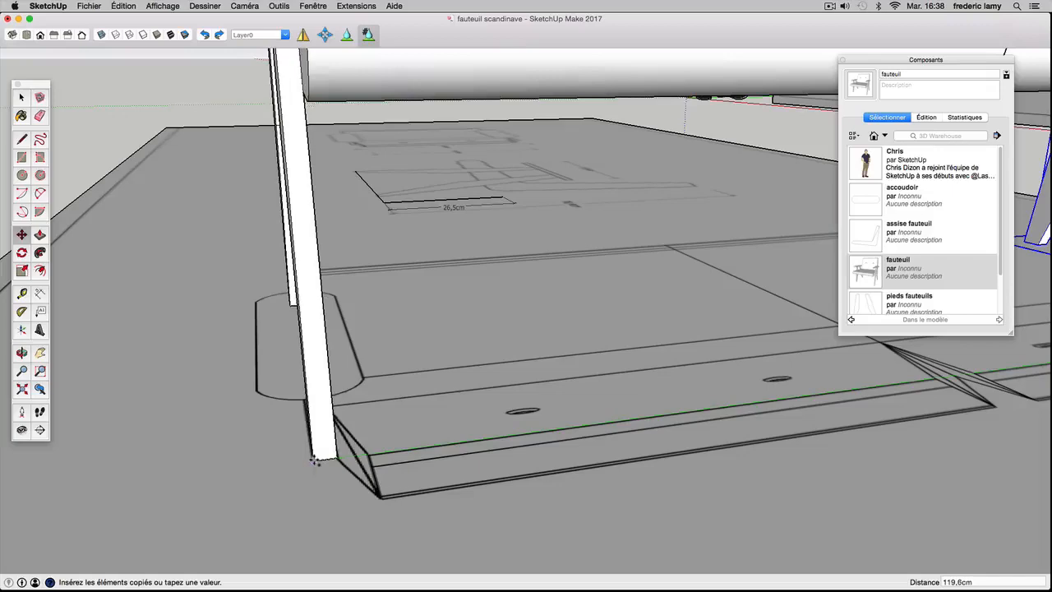
pyautogui.click(317, 463)
pyautogui.scroll(-10, 317, 461)
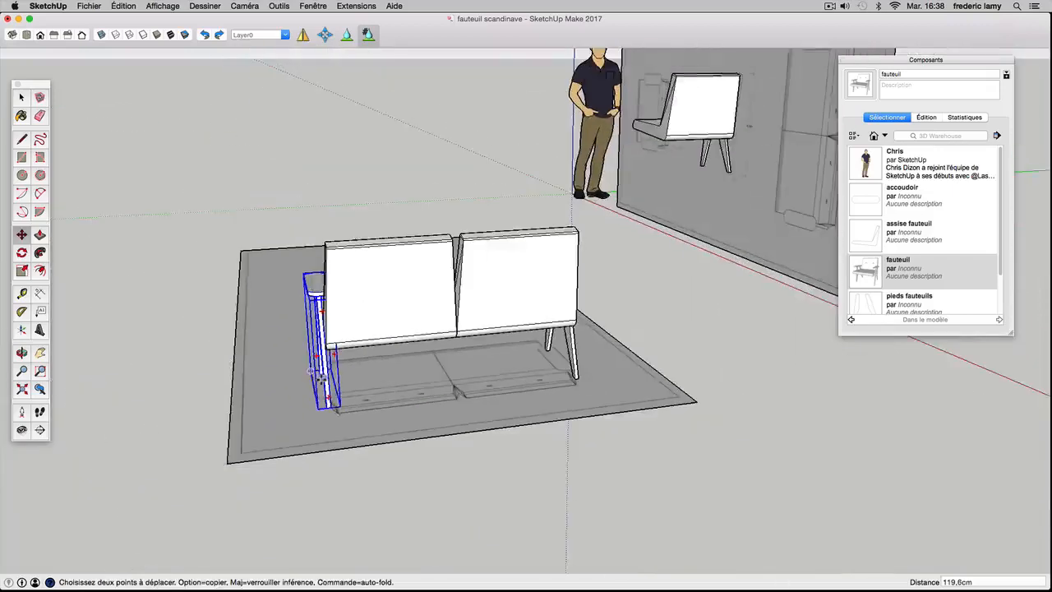
# - Examine the assembled two-seater sofa from the front and behind, and where the copied leg frame meets the seat
pyautogui.moveTo(322, 378); pyautogui.dragTo(689, 336, button='middle')
pyautogui.scroll(-5, 359, 397)
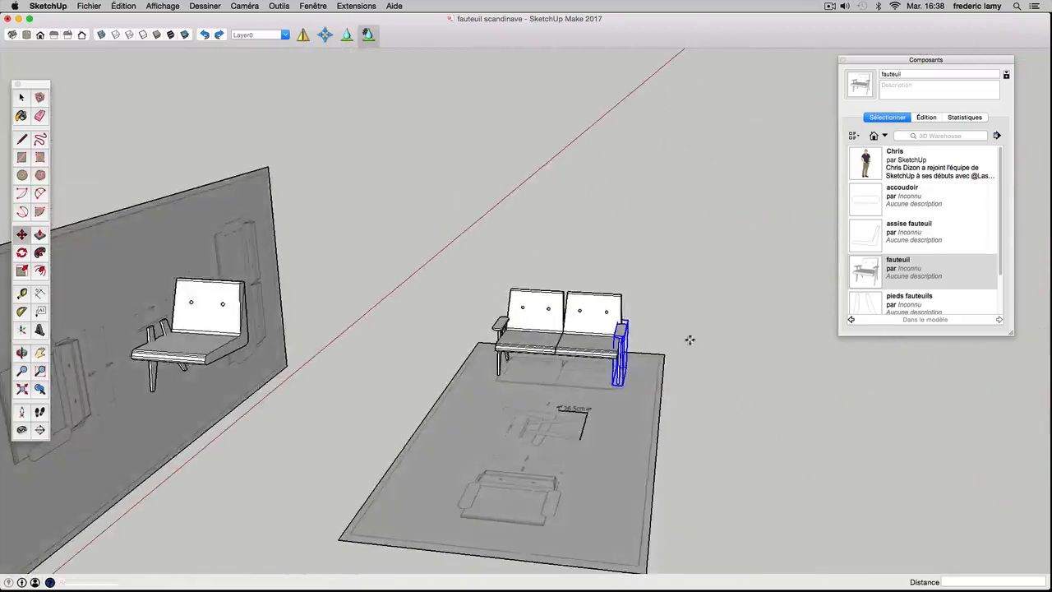
pyautogui.scroll(6, 529, 329)
pyautogui.click(22, 97)
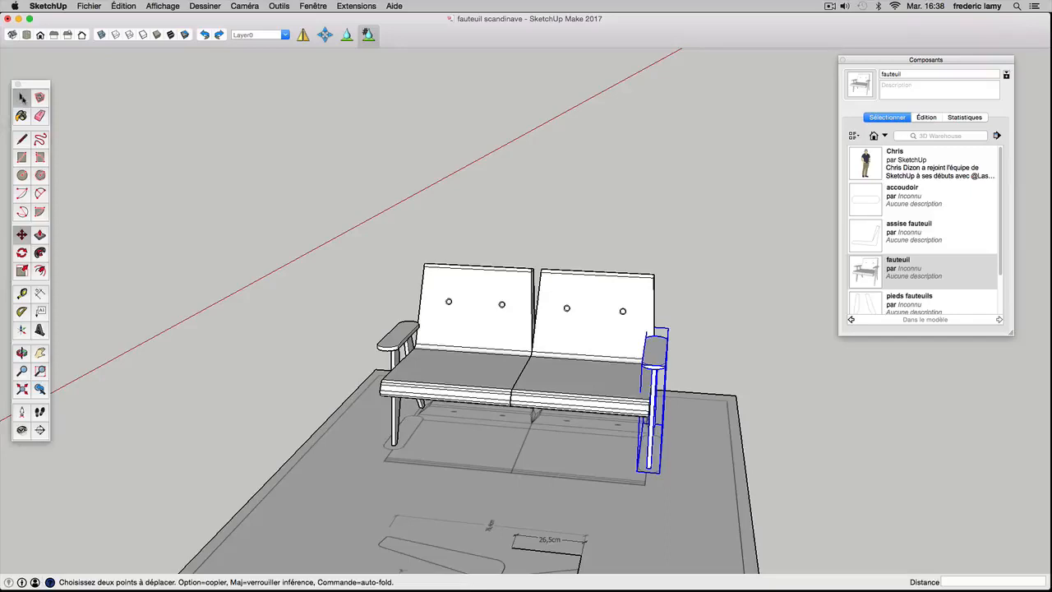
pyautogui.scroll(6, 587, 437)
pyautogui.moveTo(636, 418); pyautogui.dragTo(376, 395, button='middle')
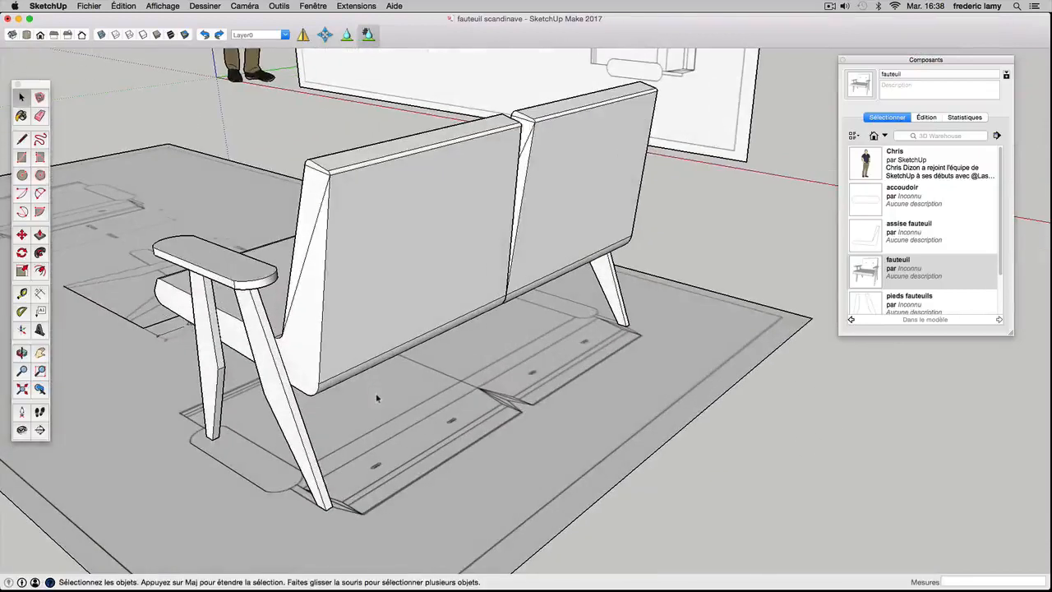
pyautogui.scroll(-5, 315, 392)
pyautogui.scroll(4, 291, 310)
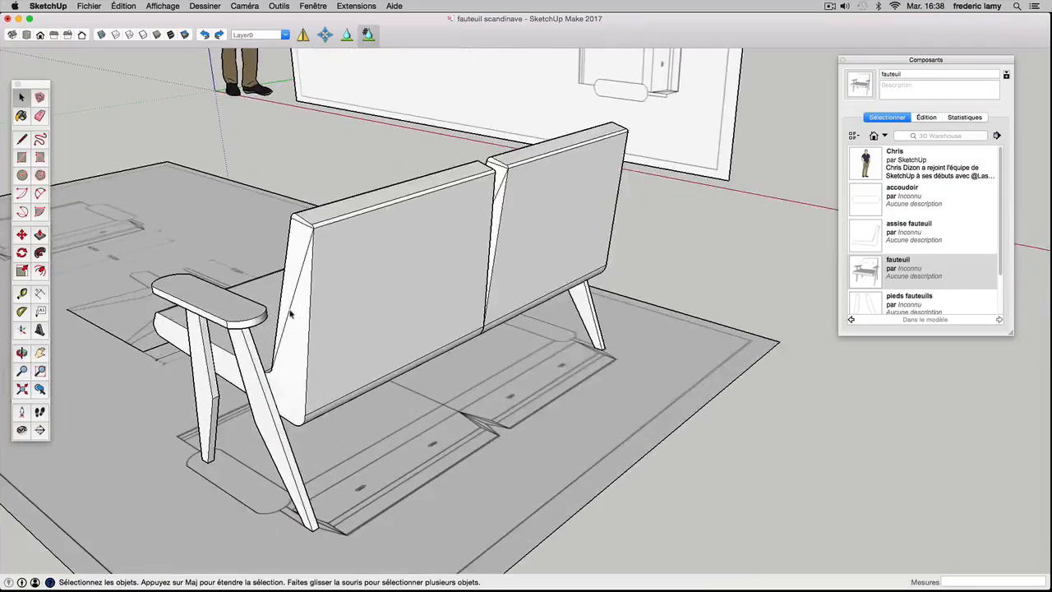
pyautogui.scroll(10, 272, 345)
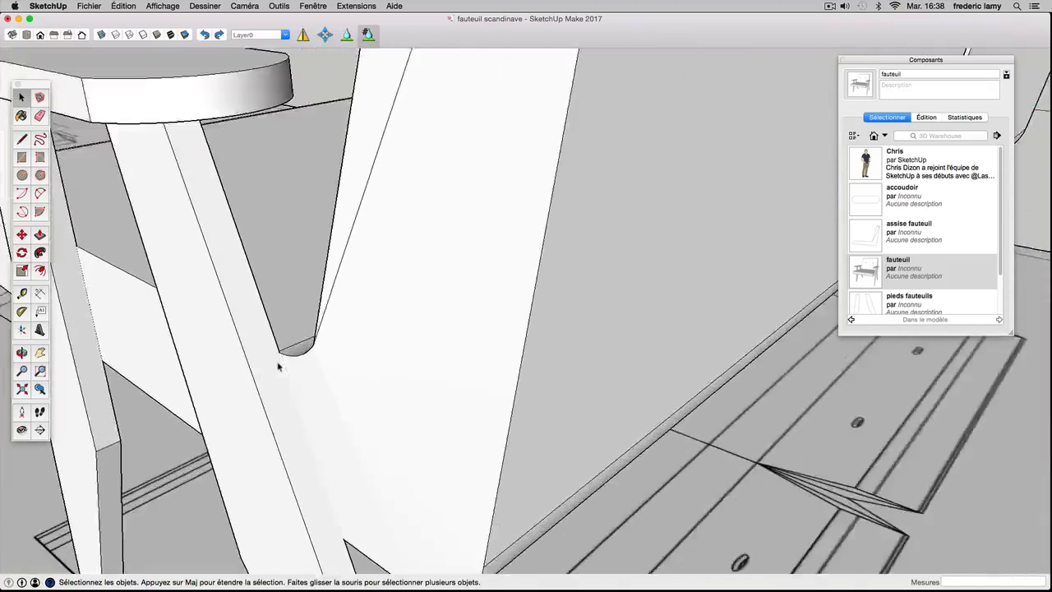
pyautogui.scroll(10, 279, 354)
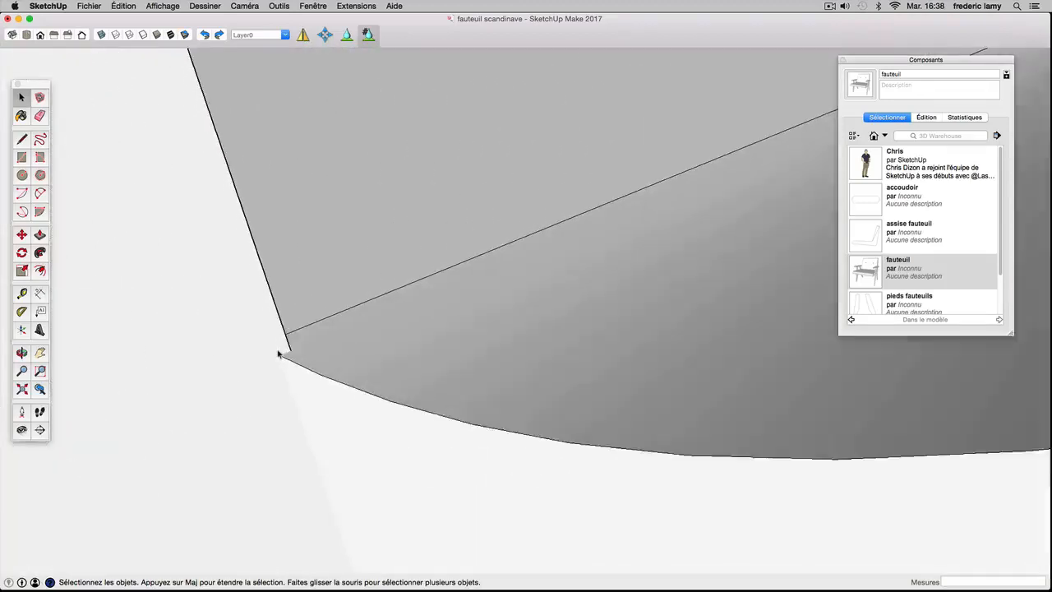
# - Examine the seat's lower corner up close and the whole two-seater sofa on the plan from behind and from the front
pyautogui.scroll(-10, 313, 328)
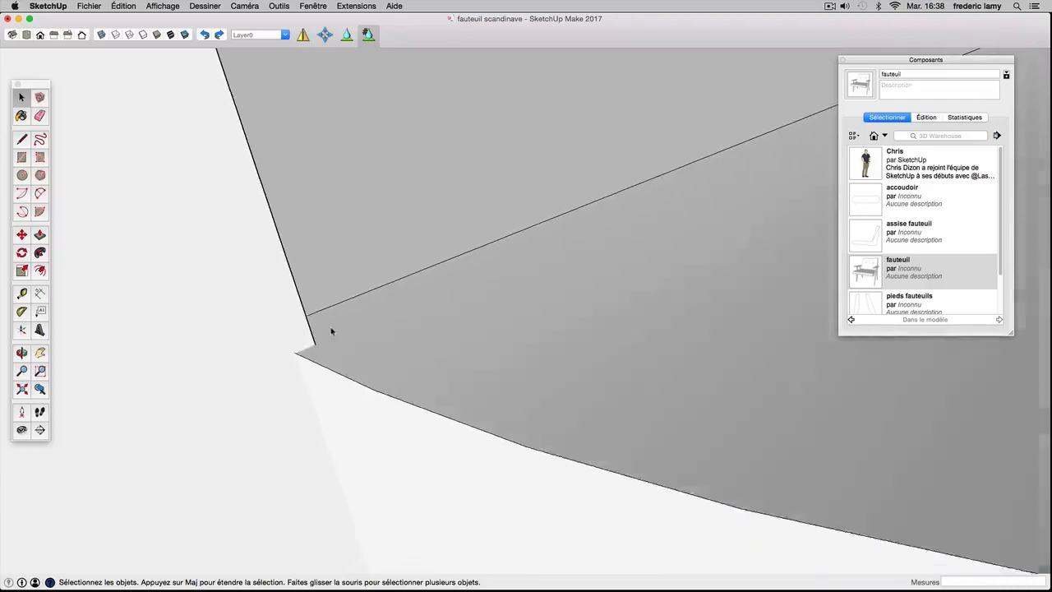
pyautogui.scroll(-10, 309, 328)
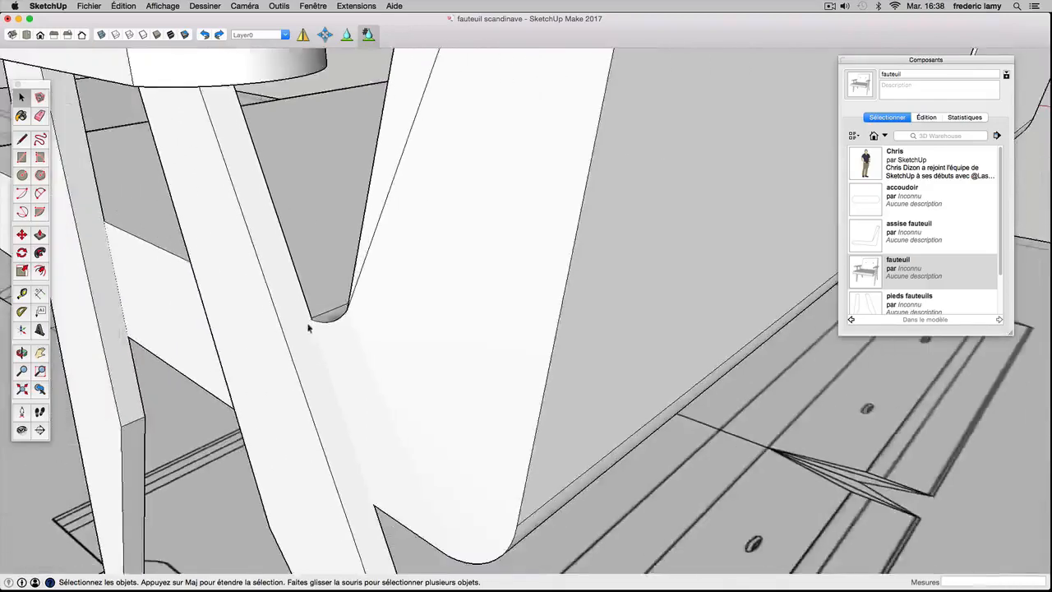
pyautogui.scroll(-3, 298, 339)
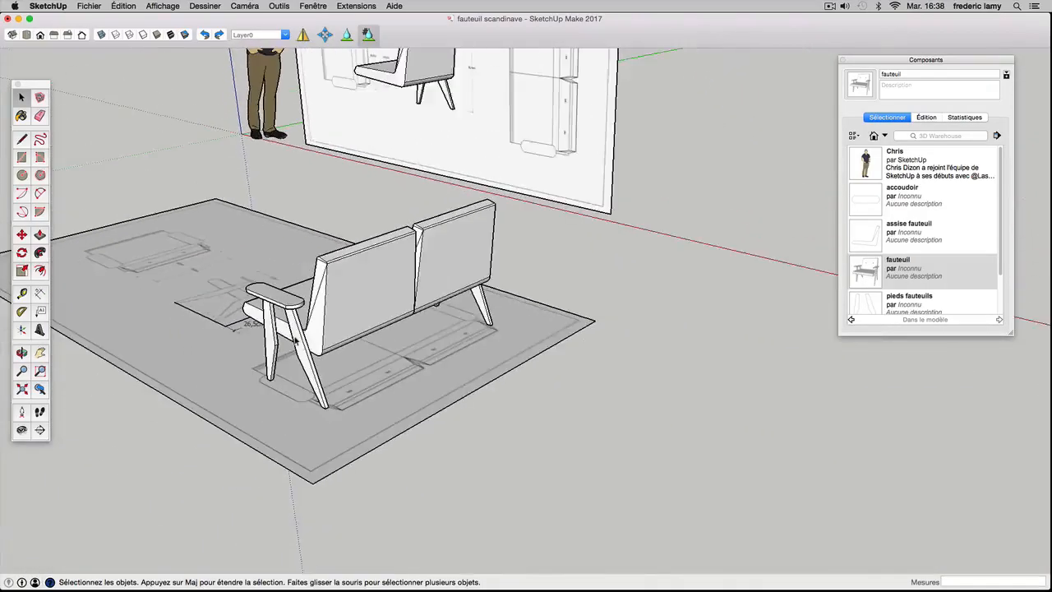
pyautogui.scroll(-4, 298, 340)
pyautogui.moveTo(300, 339); pyautogui.dragTo(681, 349, button='middle')
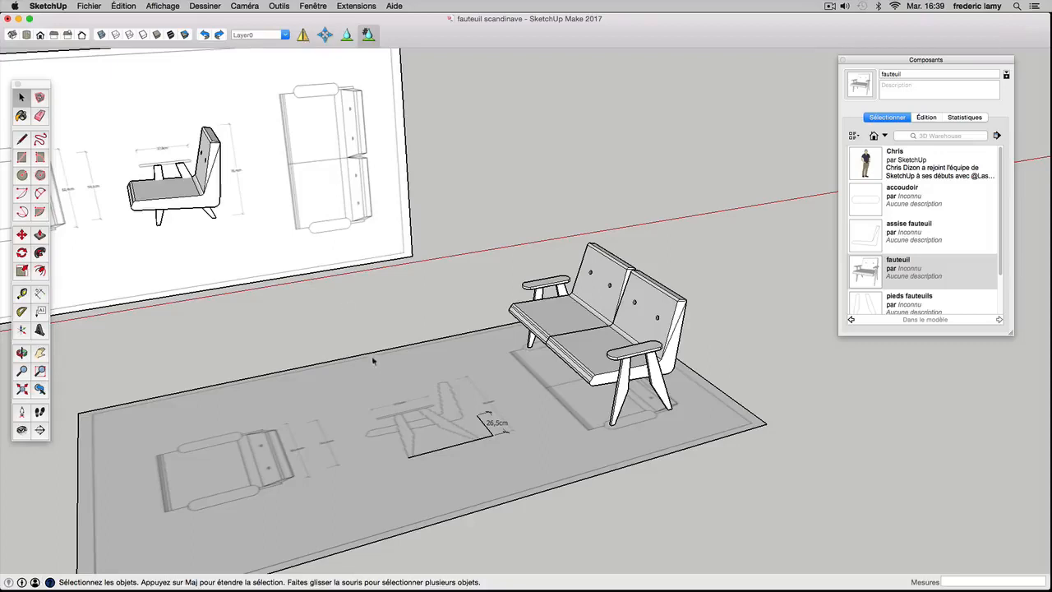
pyautogui.scroll(-4, 372, 361)
pyautogui.moveTo(430, 370); pyautogui.dragTo(667, 343, button='middle')
pyautogui.scroll(3, 617, 343)
pyautogui.scroll(3, 533, 331)
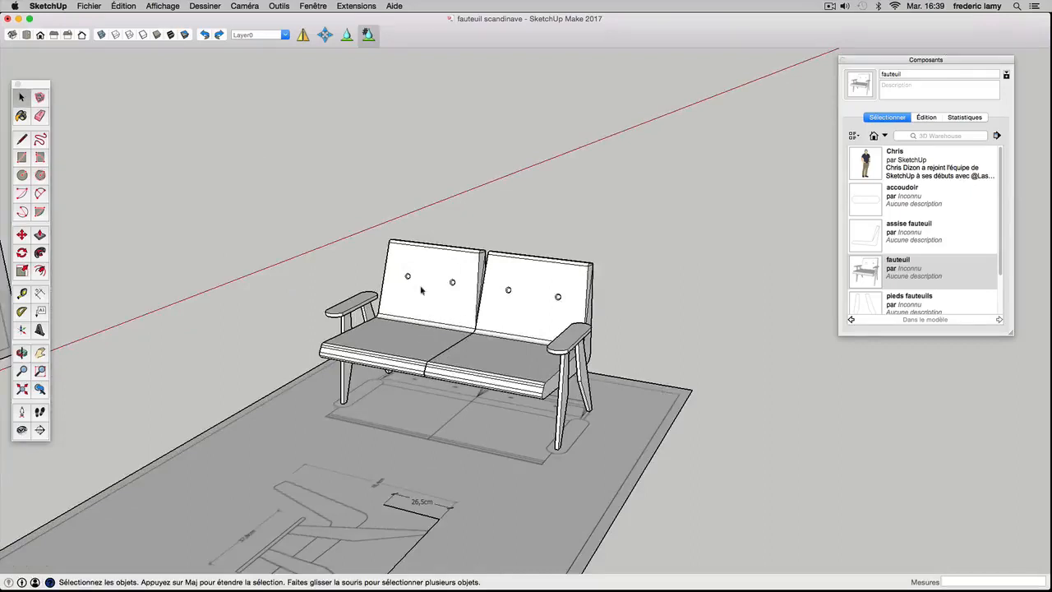
pyautogui.scroll(-3, 436, 370)
pyautogui.moveTo(488, 369); pyautogui.dragTo(555, 280, button='middle')
pyautogui.scroll(3, 543, 354)
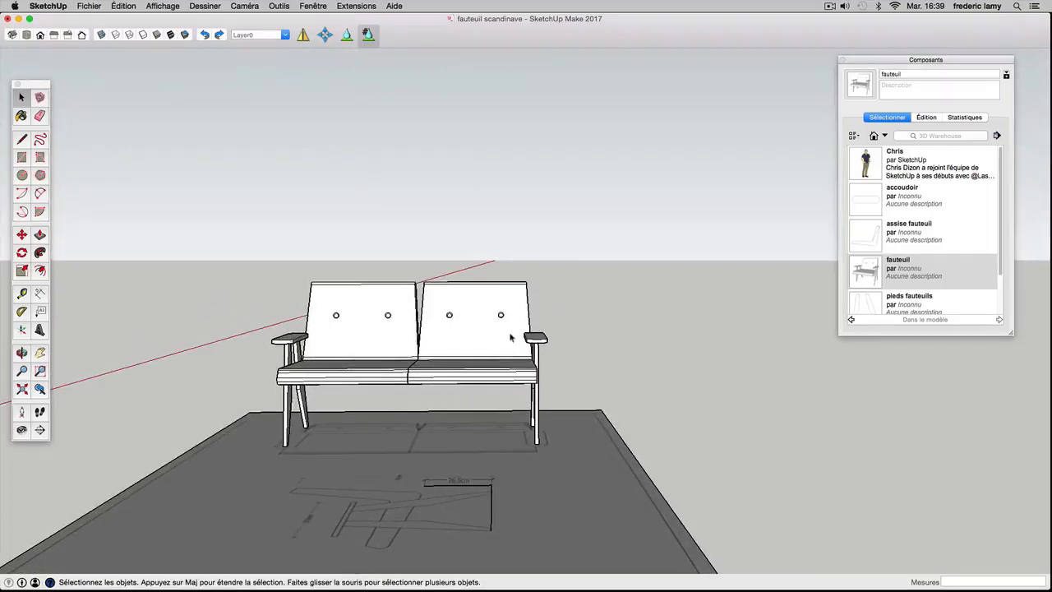
# - Delete the copied second seat together with its armrest-and-leg group, leaving one half of the sofa
pyautogui.moveTo(498, 391); pyautogui.dragTo(496, 396)
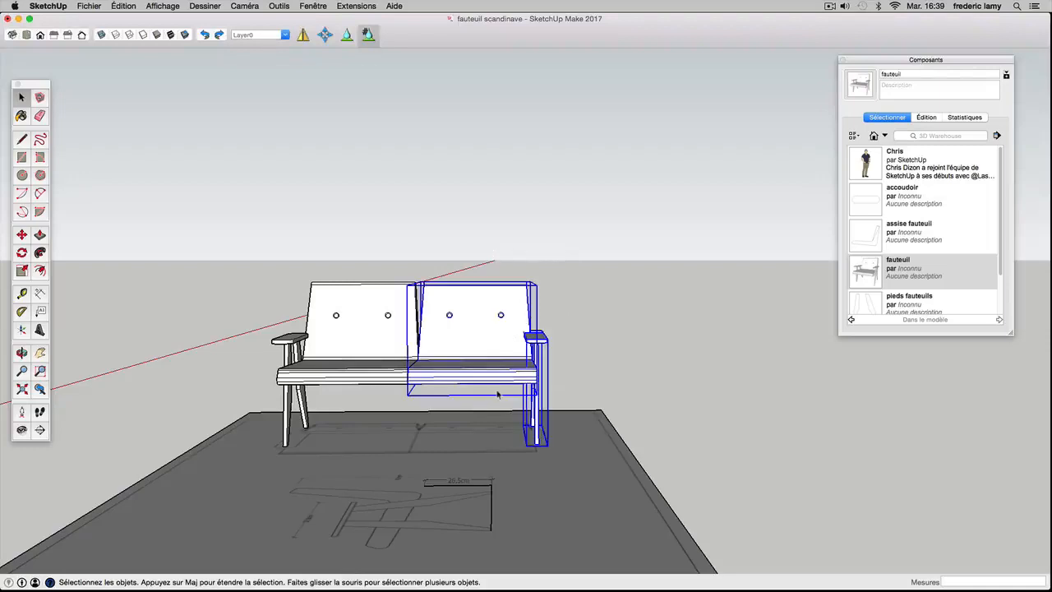
pyautogui.press('Delete')
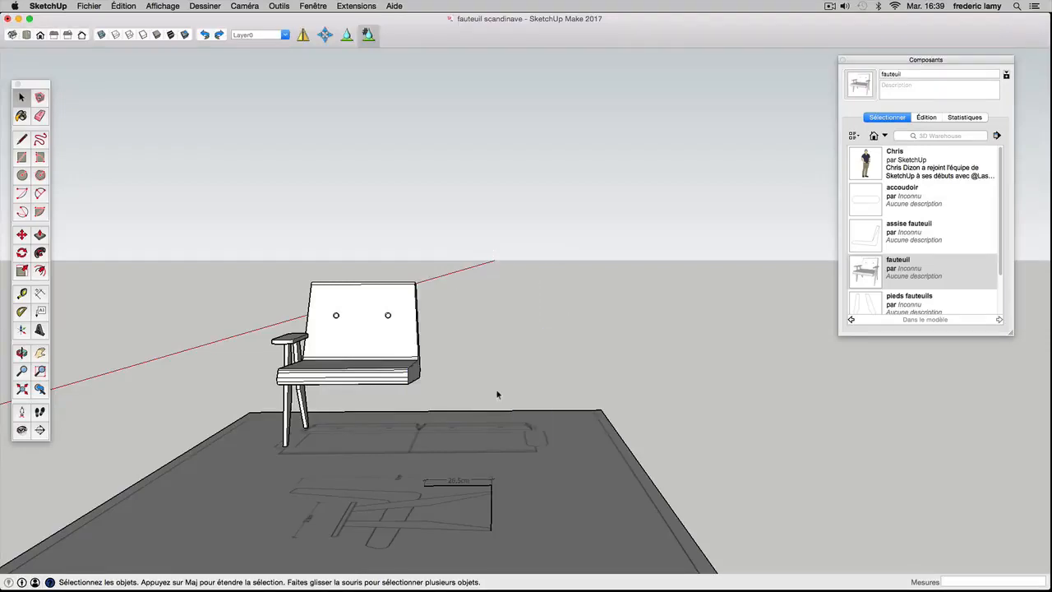
# - Group the remaining seat with its armrest and leg frame as one half sofa
pyautogui.scroll(-3, 367, 337)
pyautogui.moveTo(398, 333); pyautogui.dragTo(452, 323, button='middle')
pyautogui.scroll(4, 357, 338)
pyautogui.moveTo(357, 337); pyautogui.dragTo(233, 409, button='middle')
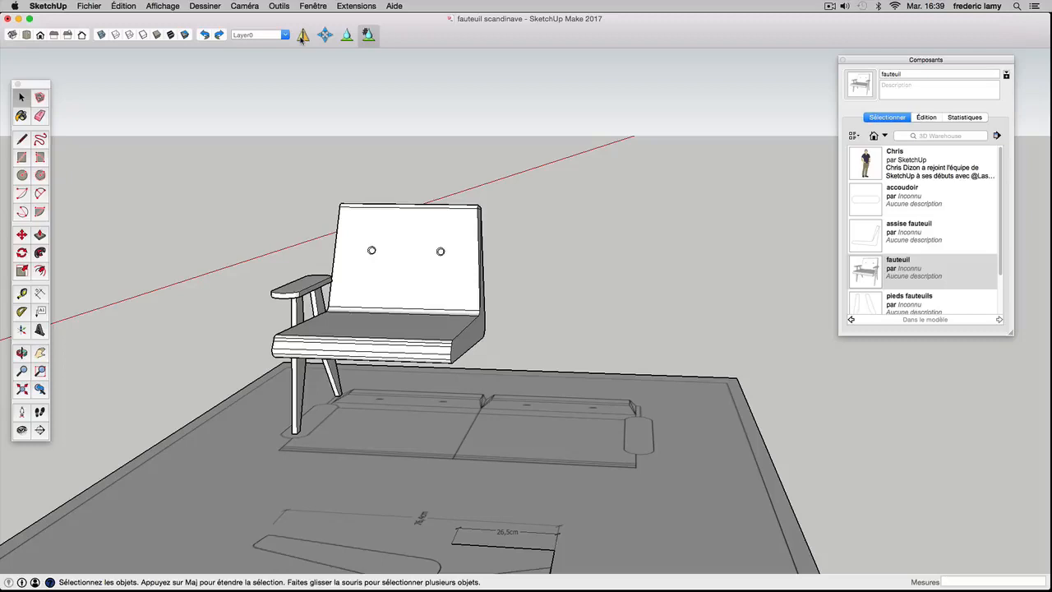
pyautogui.scroll(-2, 364, 266)
pyautogui.moveTo(364, 266); pyautogui.dragTo(444, 282, button='middle')
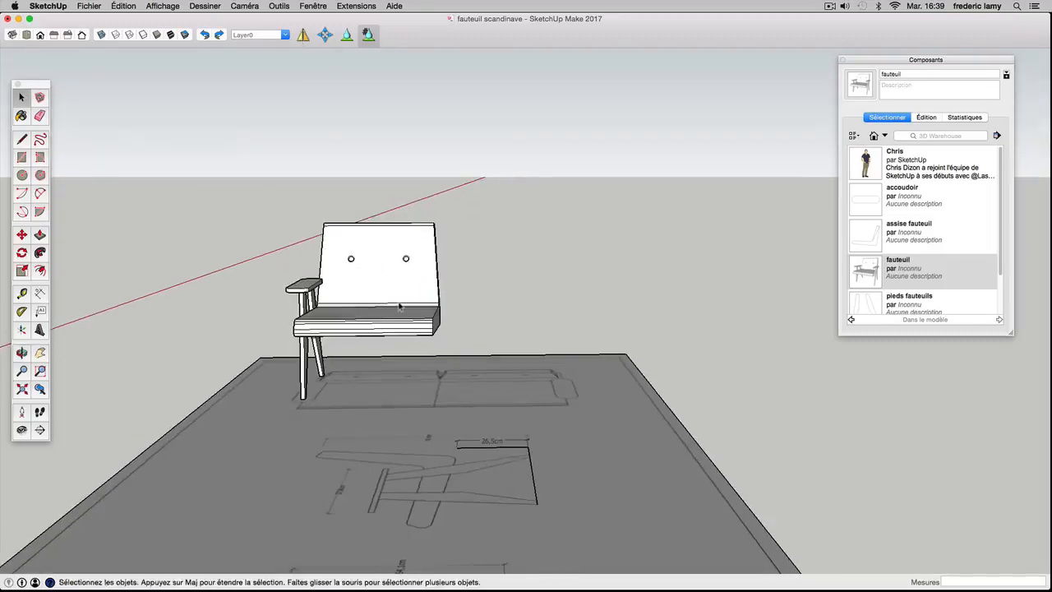
pyautogui.moveTo(429, 321); pyautogui.dragTo(376, 305, button='middle')
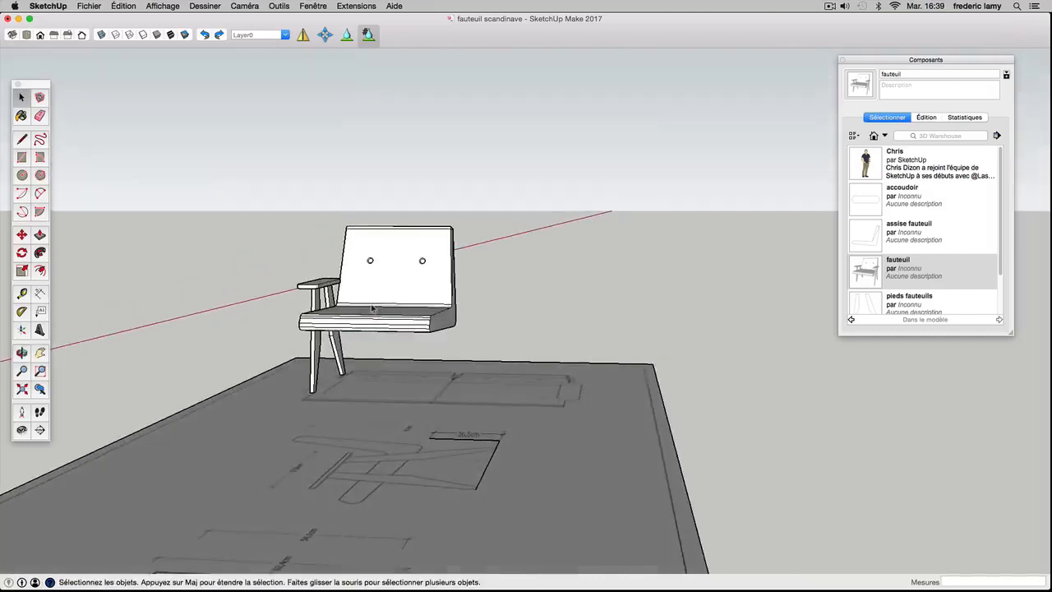
pyautogui.moveTo(523, 188); pyautogui.dragTo(440, 253)
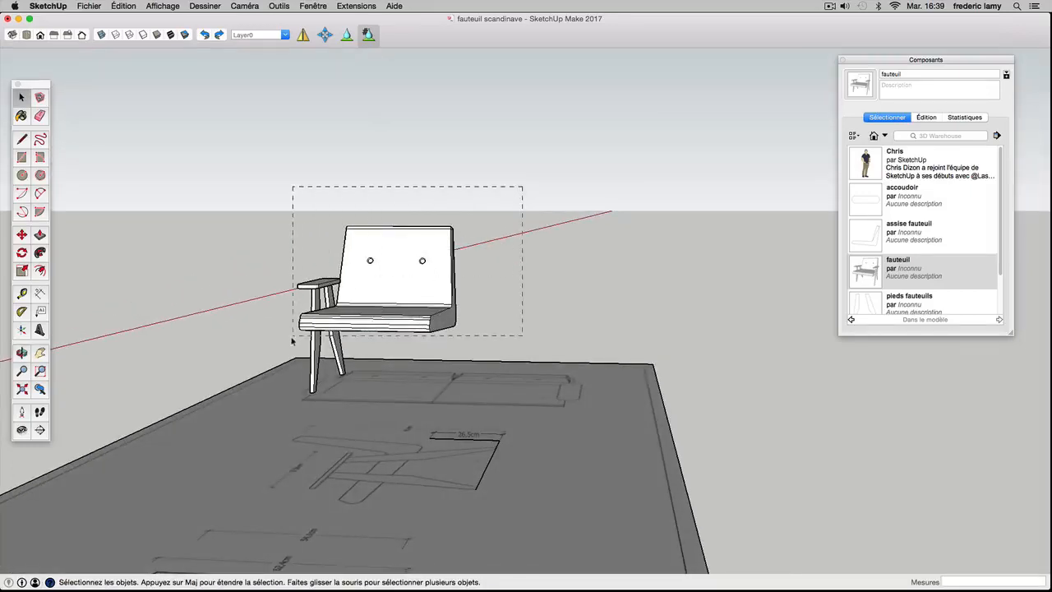
pyautogui.moveTo(292, 339); pyautogui.dragTo(292, 340)
pyautogui.rightClick(378, 281)
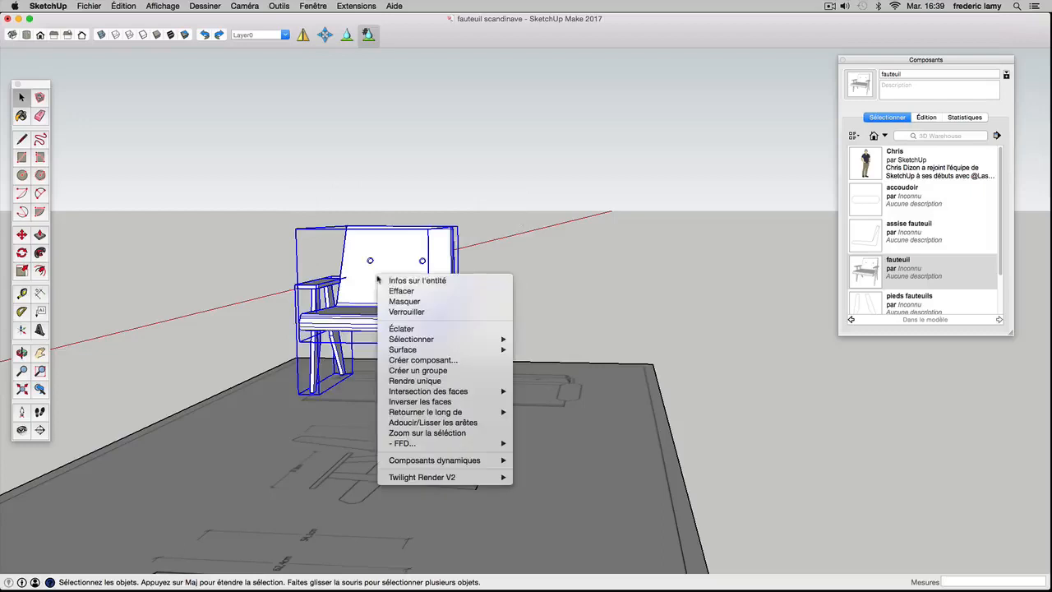
pyautogui.click(419, 370)
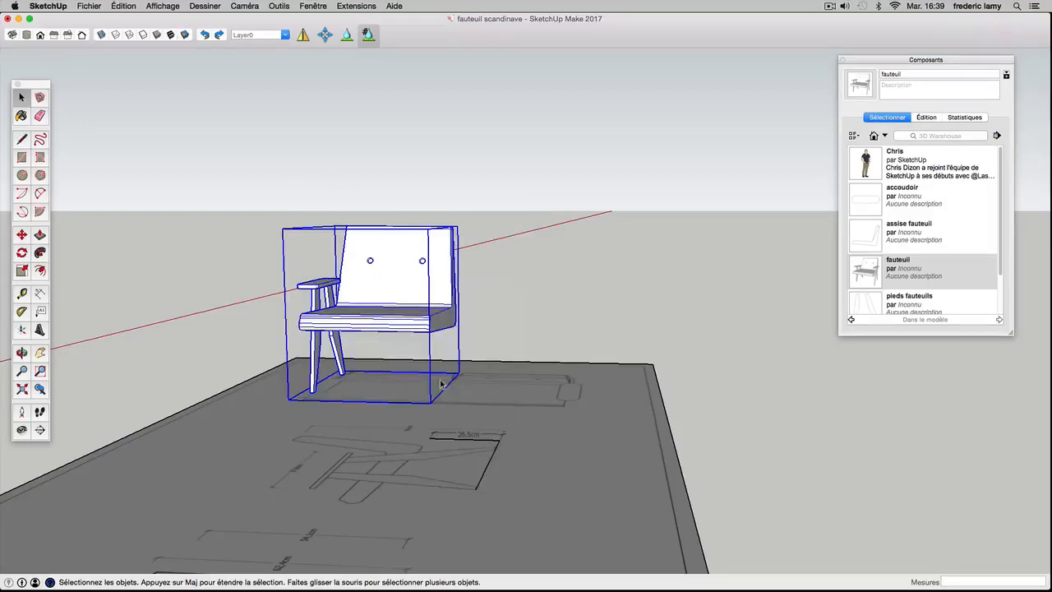
# - Mirror the half-sofa group across a plane picked by three points on the seat's inner side face, keeping the original
pyautogui.moveTo(600, 402)
pyautogui.mouseDown(button='middle')
pyautogui.moveTo(364, 400)
pyautogui.moveTo(448, 296)
pyautogui.moveTo(517, 301)
pyautogui.moveTo(587, 274)
pyautogui.moveTo(378, 310)
pyautogui.mouseUp(button='middle')
pyautogui.scroll(5, 453, 305)
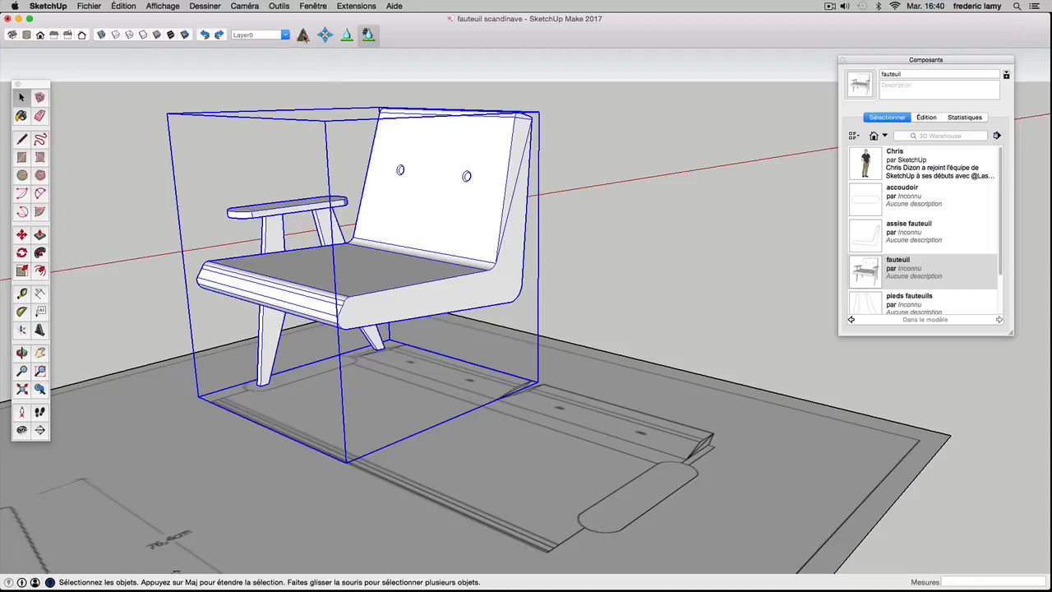
pyautogui.click(302, 35)
pyautogui.scroll(2, 413, 298)
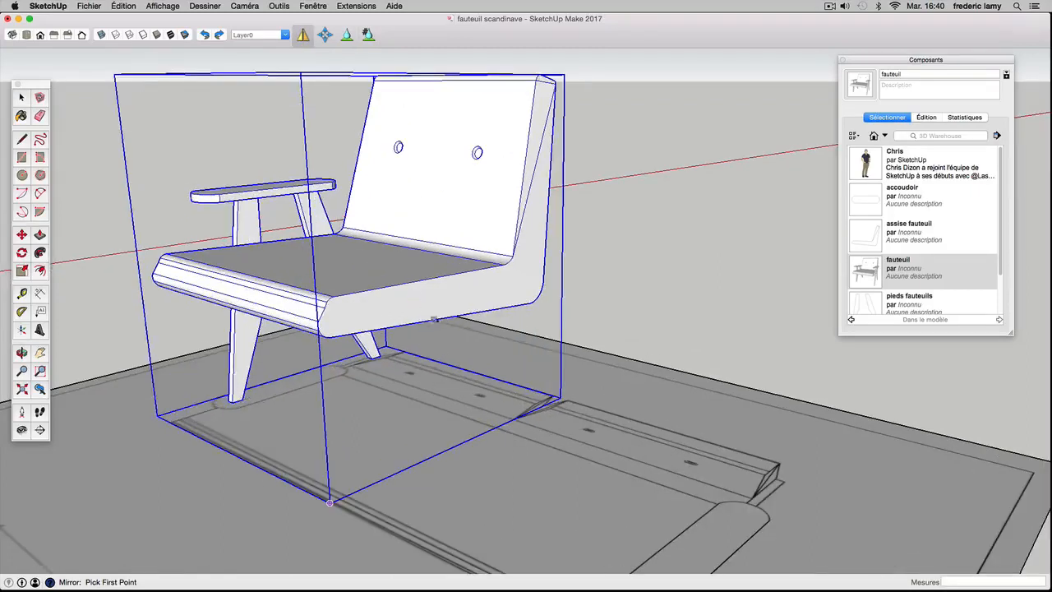
pyautogui.click(415, 295)
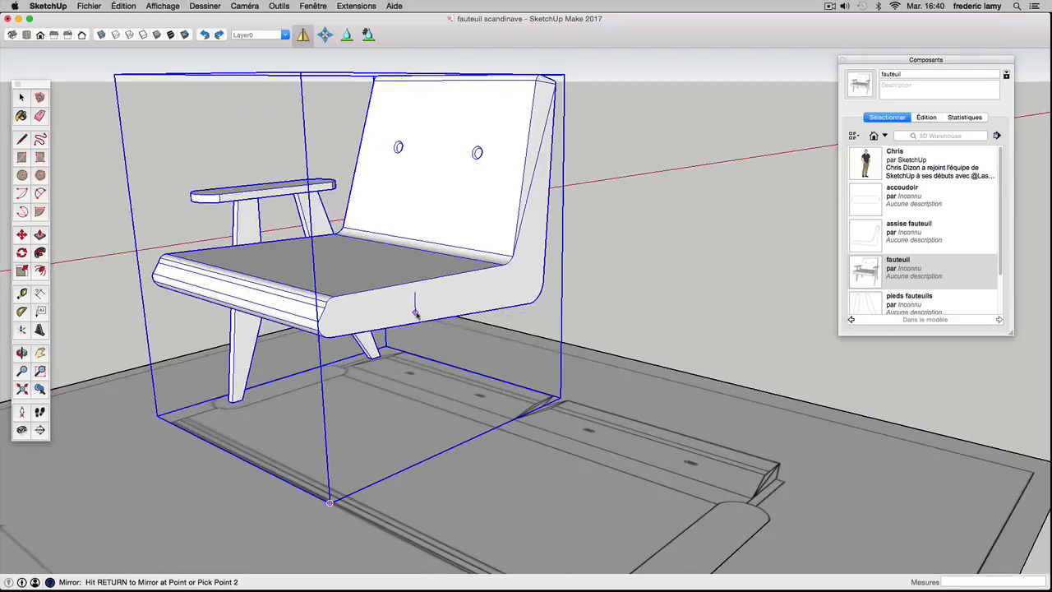
pyautogui.click(415, 312)
pyautogui.click(435, 308)
pyautogui.press('space')
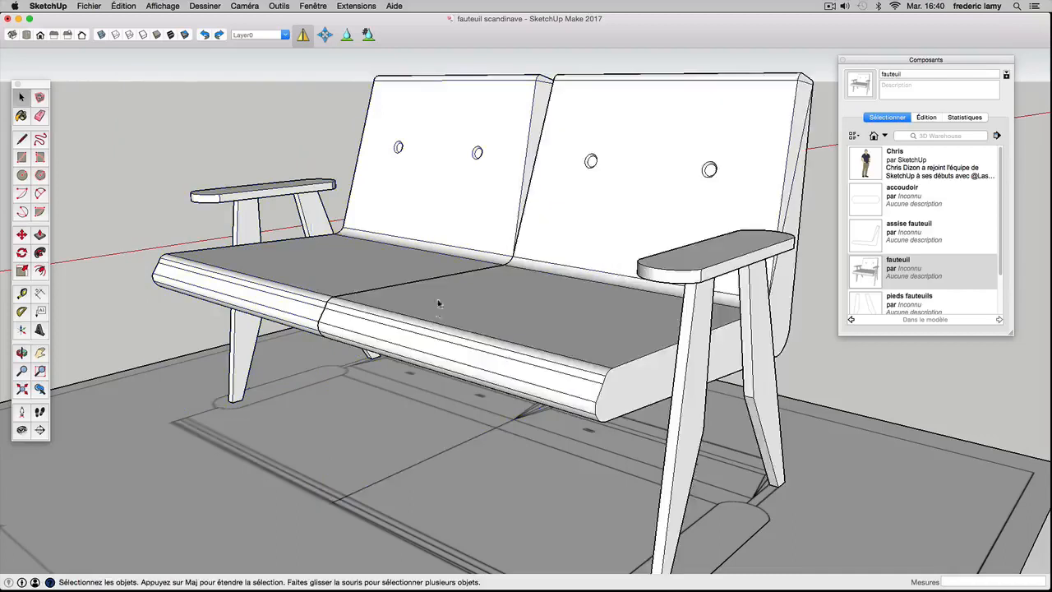
# - Examine the joint between the two mirrored seats and the overall fit of the sofa on the plan
pyautogui.scroll(-3, 440, 311)
pyautogui.moveTo(413, 315); pyautogui.dragTo(448, 324, button='middle')
pyautogui.scroll(6, 457, 329)
pyautogui.scroll(5, 463, 331)
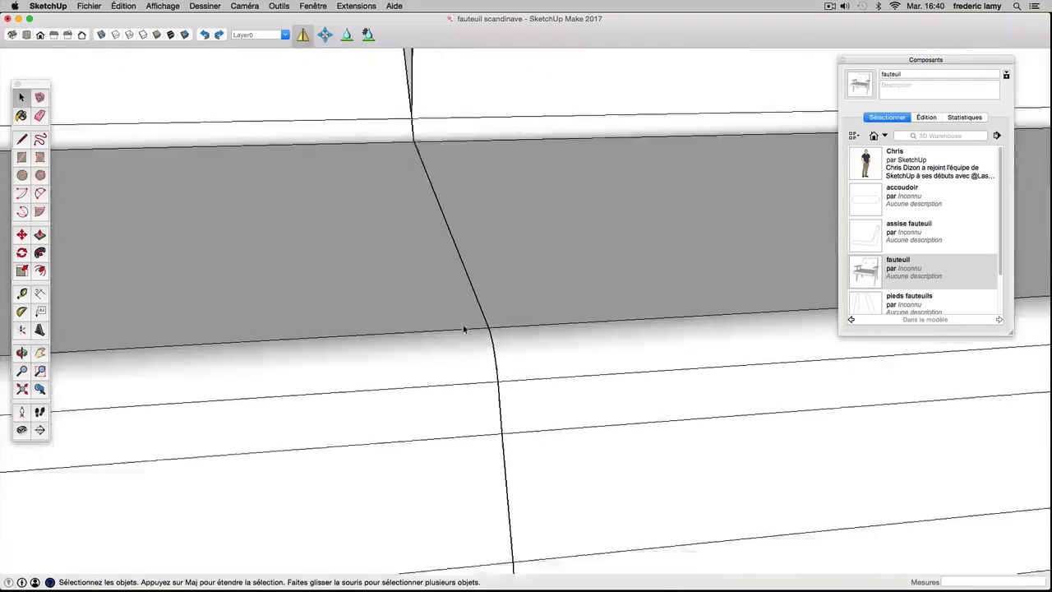
pyautogui.scroll(-5, 425, 330)
pyautogui.scroll(-8, 409, 313)
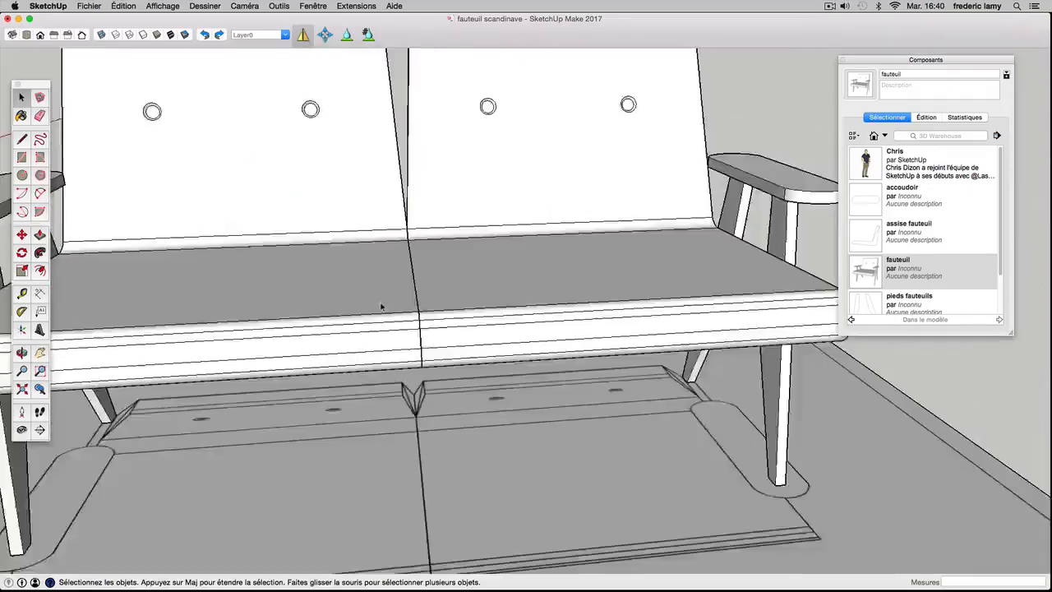
pyautogui.moveTo(379, 307); pyautogui.dragTo(266, 329, button='middle')
pyautogui.scroll(-3, 203, 285)
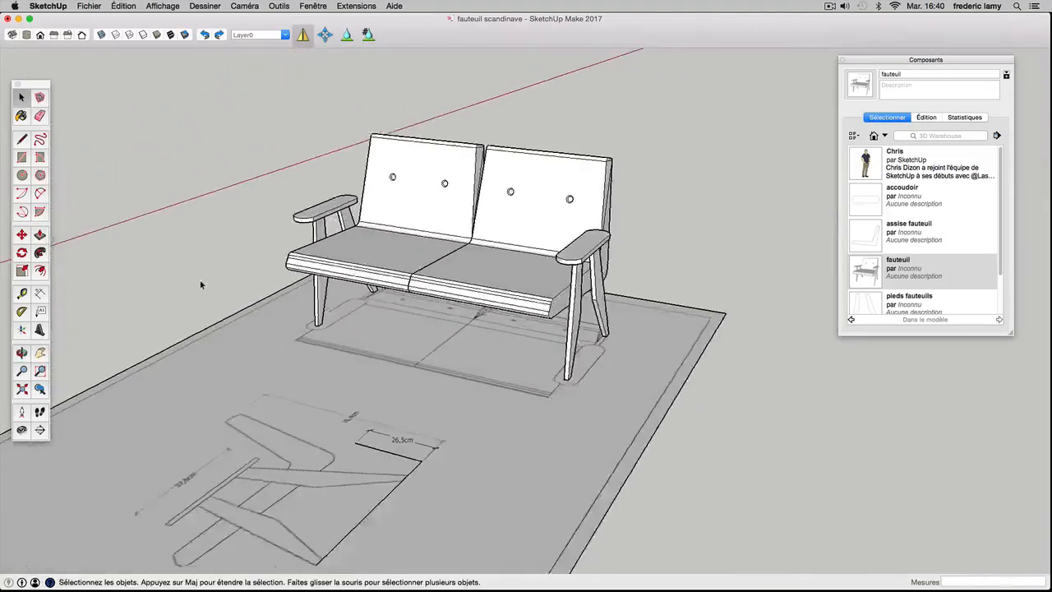
pyautogui.scroll(5, 413, 210)
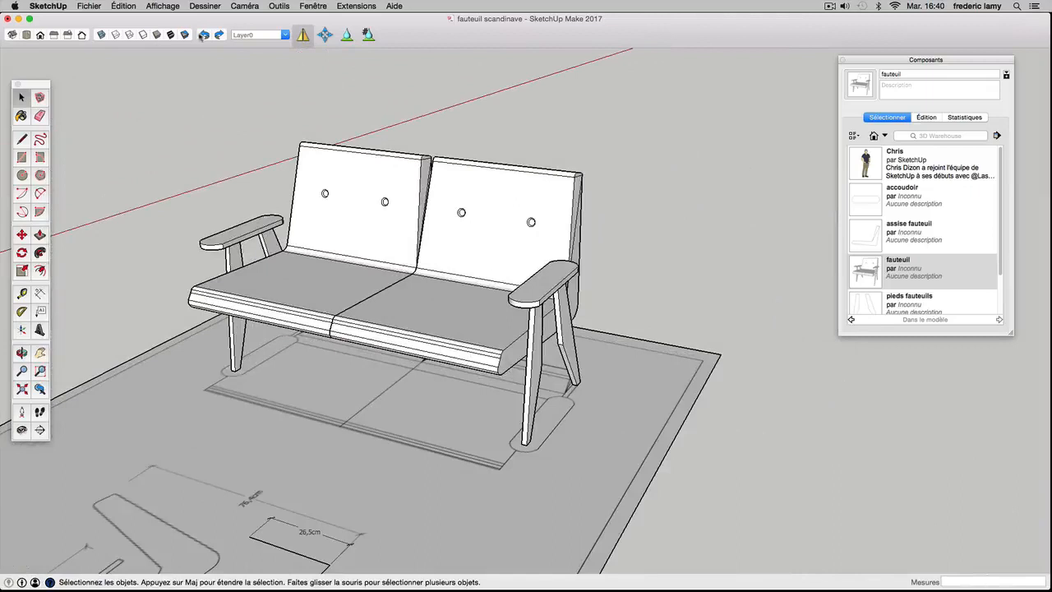
# - Undo the mirrored copy of the half sofa
pyautogui.click(205, 35)
pyautogui.scroll(-3, 300, 312)
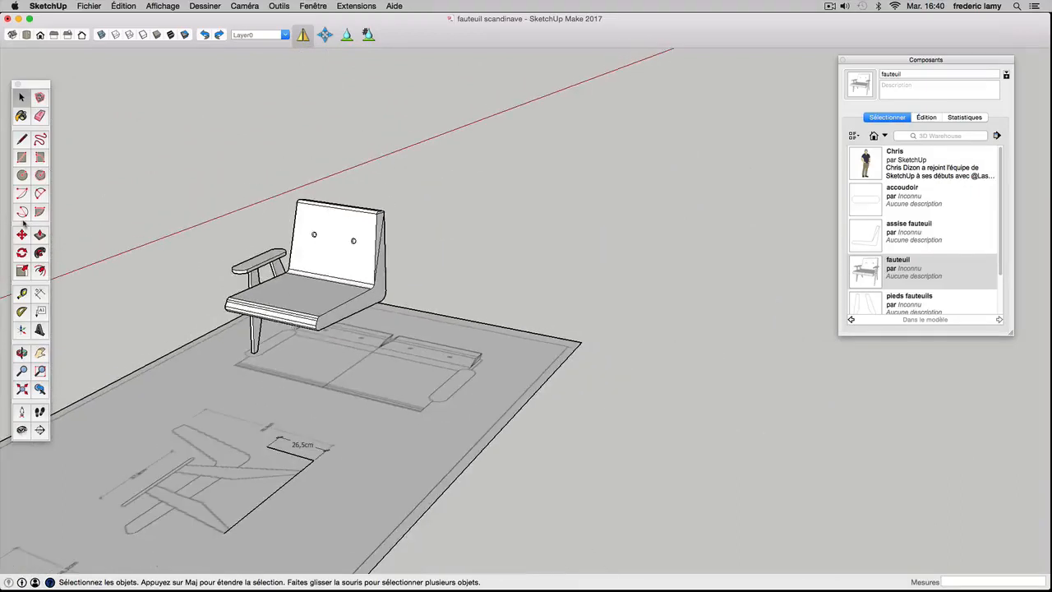
# - Draw a freehand vertical rectangle above the half sofa, parallel to the seat's inner side face, as a mirror plane
pyautogui.click(22, 157)
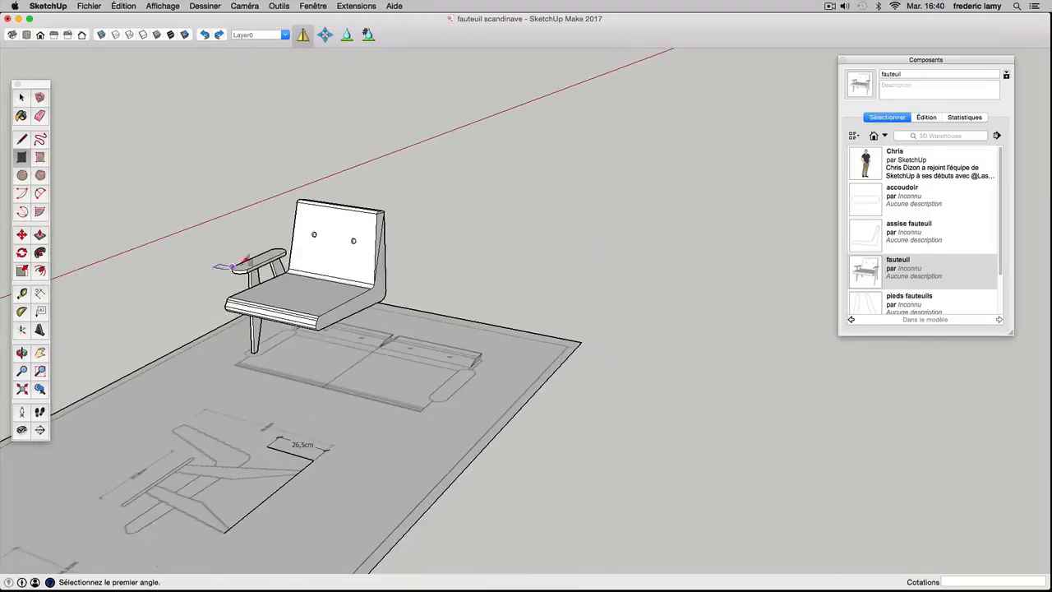
pyautogui.click(22, 140)
pyautogui.moveTo(444, 282)
pyautogui.mouseDown(button='middle')
pyautogui.moveTo(444, 266)
pyautogui.moveTo(30, 164)
pyautogui.mouseUp(button='middle')
pyautogui.click(23, 157)
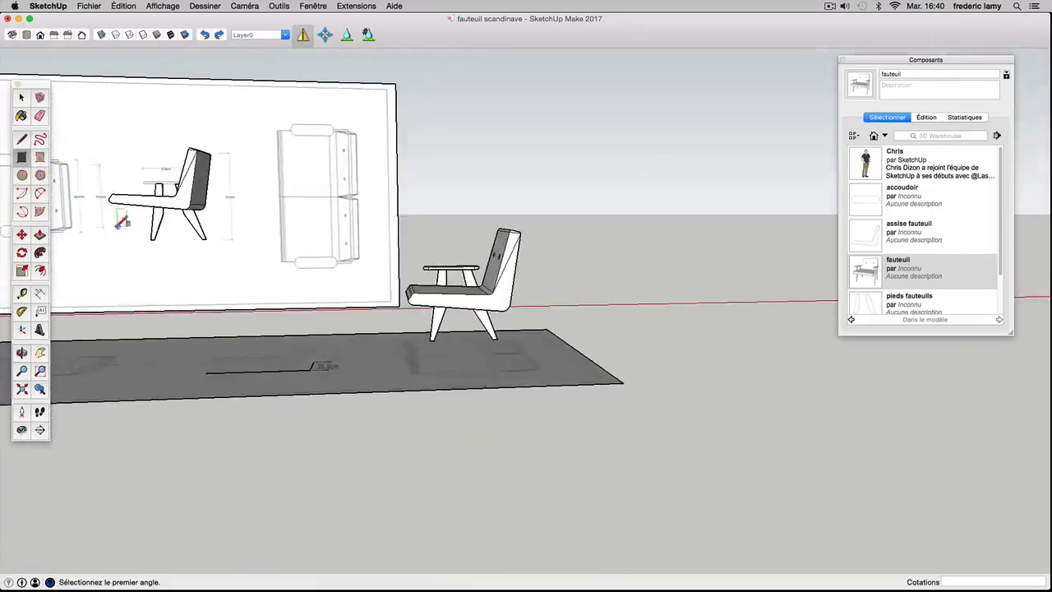
pyautogui.scroll(-2, 411, 236)
pyautogui.click(445, 177)
pyautogui.click(505, 247)
# - Move the vertical rectangle about 328.5 cm from its lower rear corner to the lower back endpoint of the seat's inner side
pyautogui.moveTo(505, 247); pyautogui.dragTo(255, 247, button='middle')
pyautogui.press('space')
pyautogui.click(431, 186)
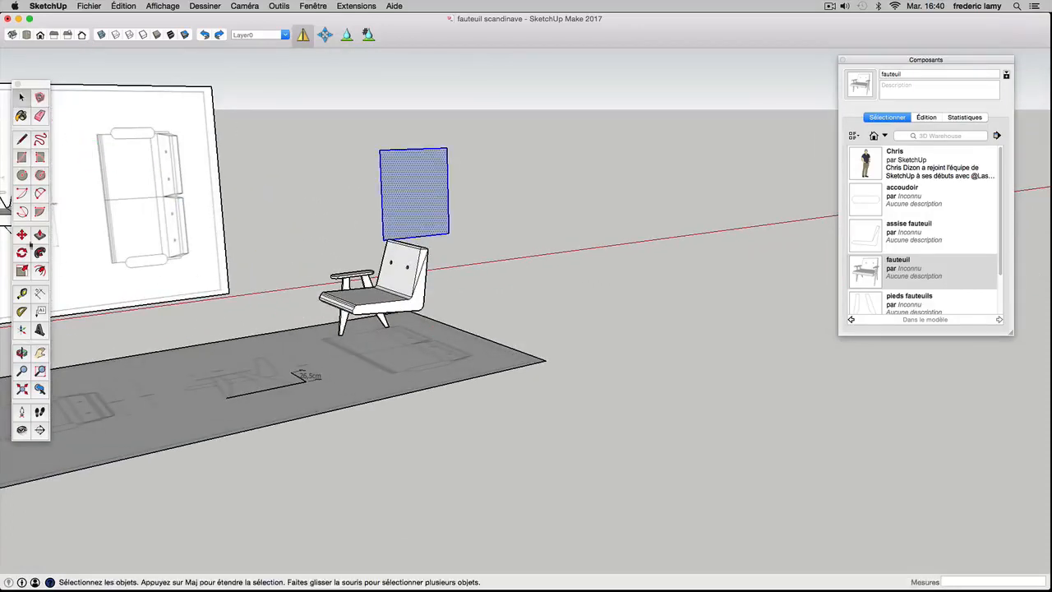
pyautogui.click(27, 239)
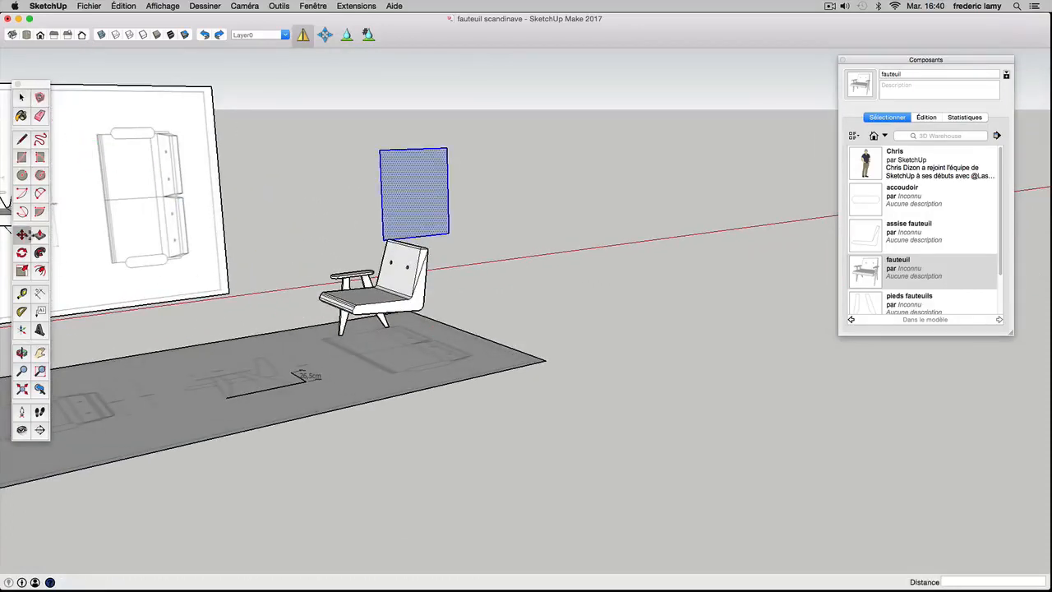
pyautogui.click(449, 233)
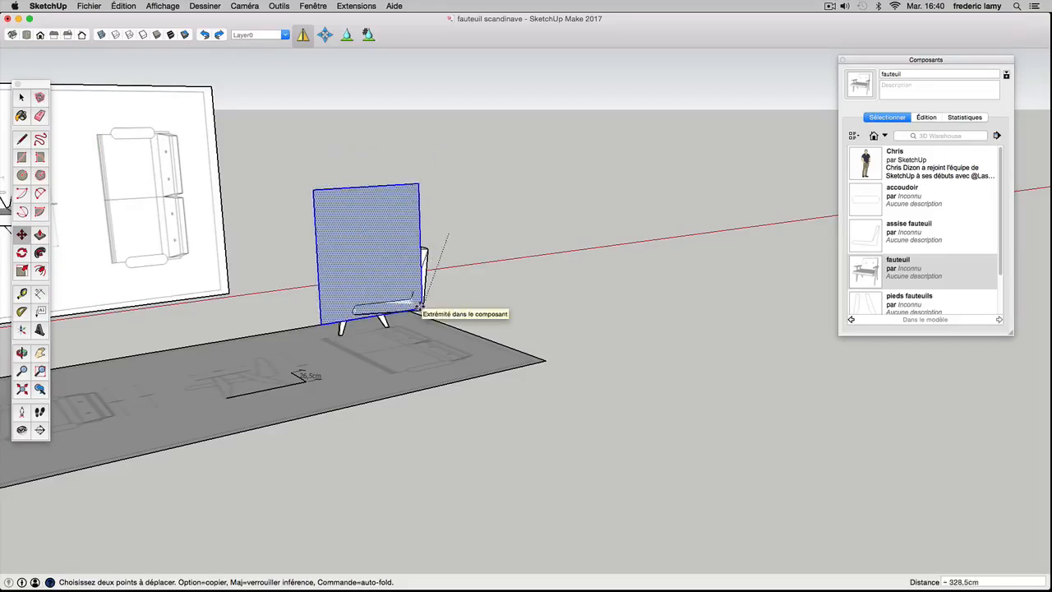
pyautogui.click(420, 307)
# - Mirror the half-sofa group across the plane of the vertical rectangle by picking three points on its face, keeping the original
pyautogui.moveTo(423, 309); pyautogui.dragTo(630, 305, button='middle')
pyautogui.click(22, 98)
pyautogui.click(393, 325)
pyautogui.moveTo(393, 325); pyautogui.dragTo(465, 229, button='middle')
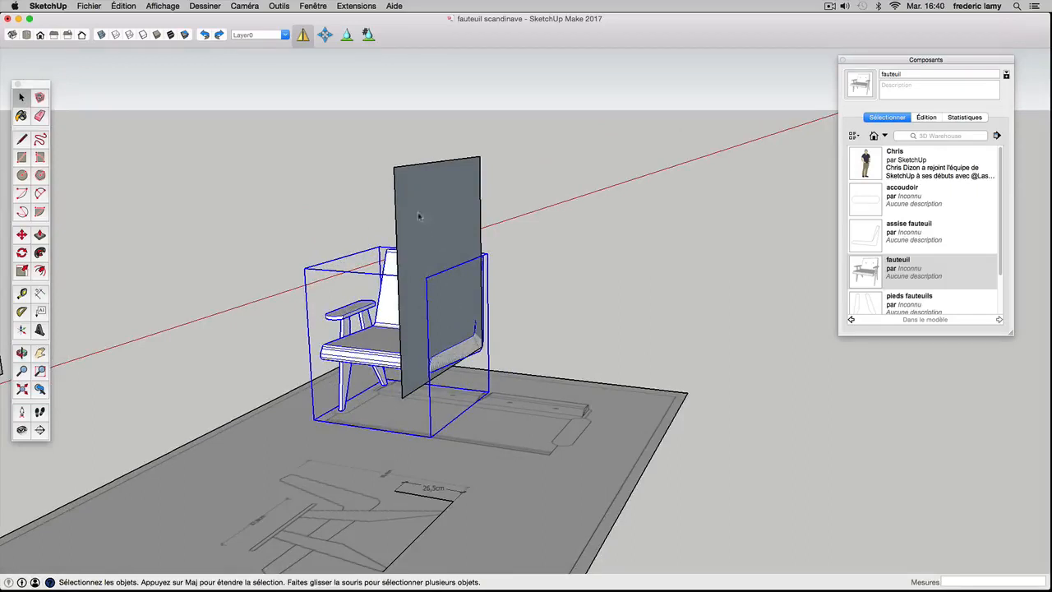
pyautogui.moveTo(363, 361); pyautogui.dragTo(710, 351, button='middle')
pyautogui.moveTo(500, 338); pyautogui.dragTo(556, 309, button='middle')
pyautogui.scroll(2, 556, 309)
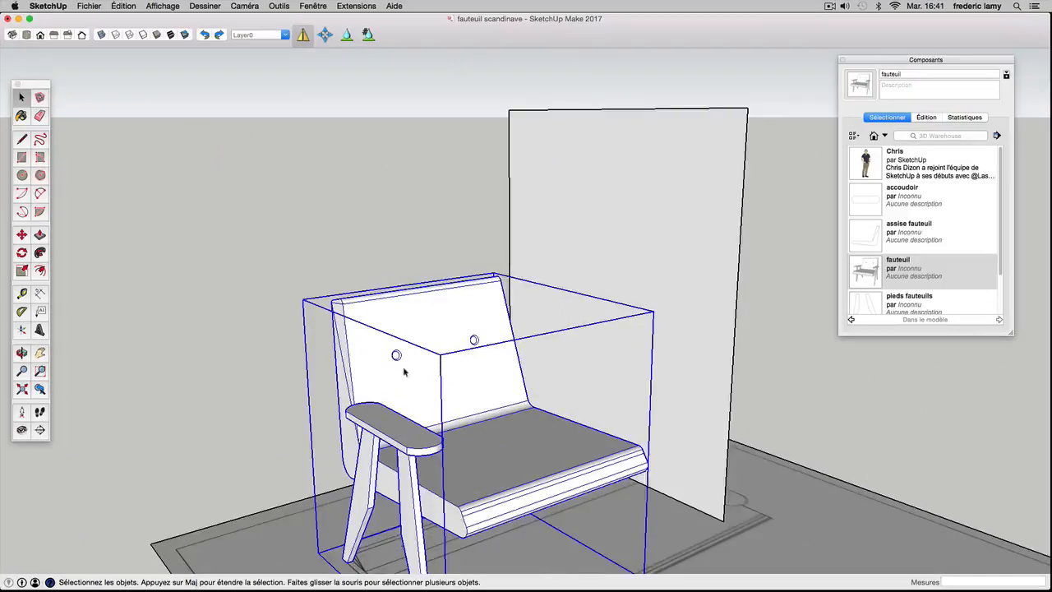
pyautogui.scroll(-3, 399, 366)
pyautogui.click(363, 285)
pyautogui.scroll(3, 427, 334)
pyautogui.click(439, 432)
pyautogui.scroll(-3, 394, 400)
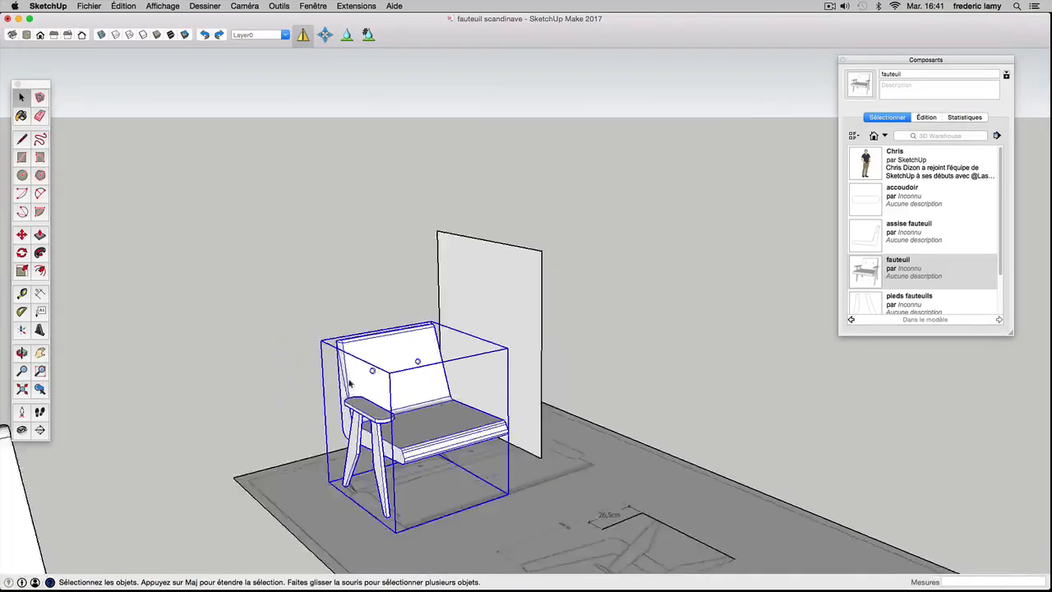
pyautogui.scroll(4, 413, 403)
pyautogui.moveTo(421, 404); pyautogui.dragTo(455, 395, button='middle')
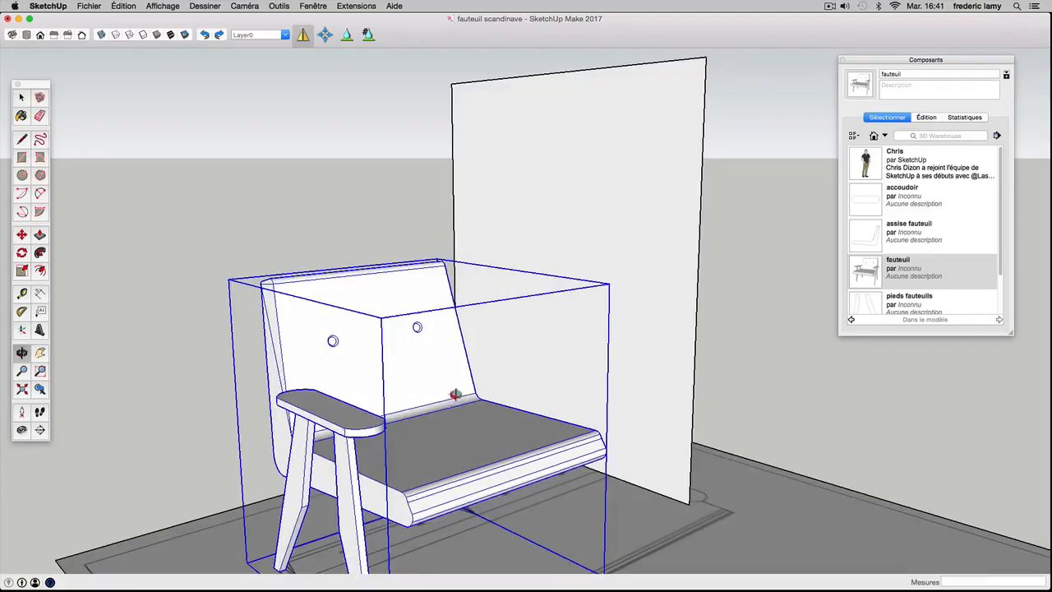
pyautogui.click(303, 36)
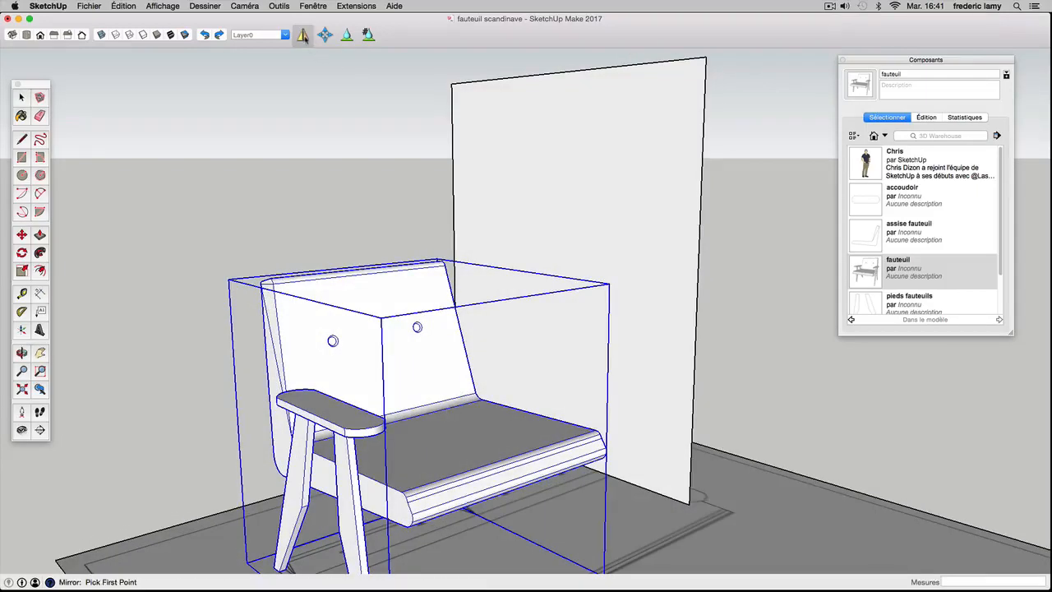
pyautogui.click(540, 146)
pyautogui.click(534, 188)
pyautogui.click(615, 232)
# - Erase the vertical mirror-plane rectangle and its remaining edges between the two sofa halves
pyautogui.moveTo(650, 343); pyautogui.dragTo(4, 96, button='middle')
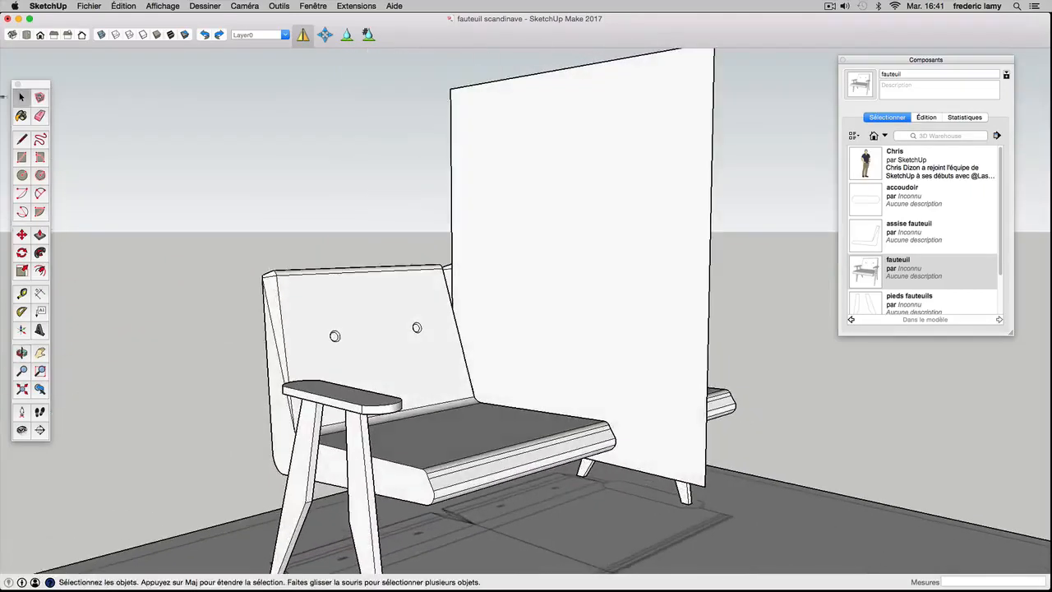
pyautogui.click(40, 116)
pyautogui.click(452, 102)
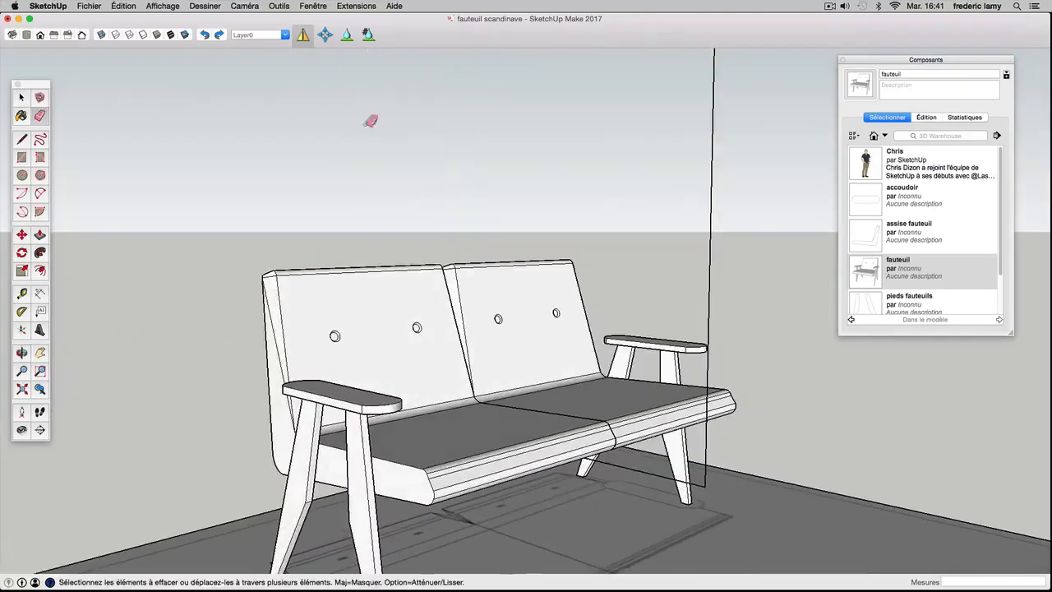
pyautogui.click(713, 298)
pyautogui.click(657, 475)
pyautogui.moveTo(632, 499); pyautogui.dragTo(123, 153, button='middle')
pyautogui.press('space')
# - Select both halves of the two-seater sofa and make them into one component named banquette
pyautogui.moveTo(376, 265); pyautogui.dragTo(323, 277, button='middle')
pyautogui.scroll(-9, 420, 288)
pyautogui.moveTo(346, 411); pyautogui.dragTo(498, 290, button='middle')
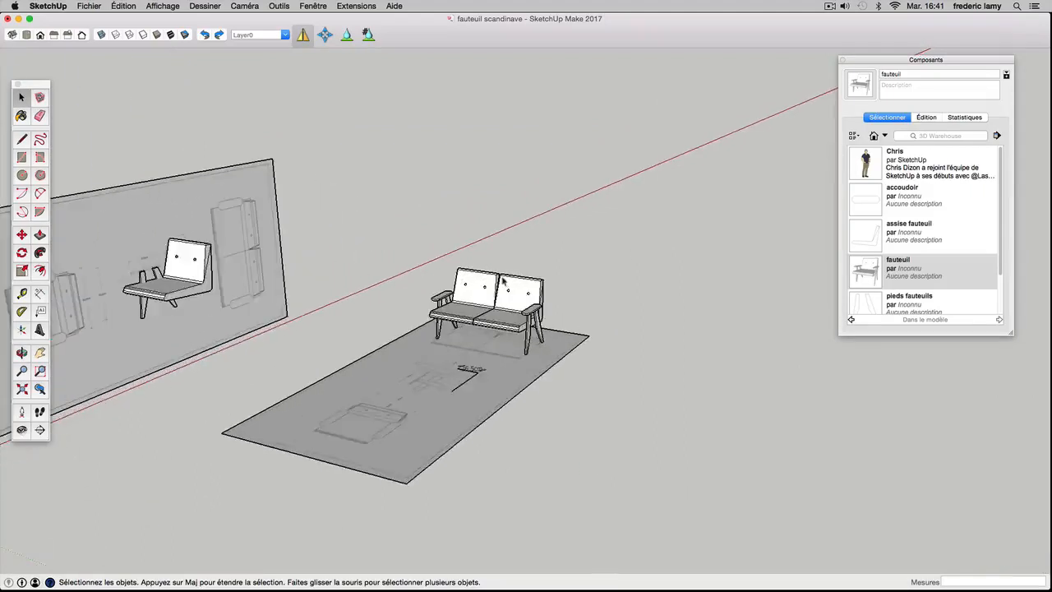
pyautogui.scroll(4, 502, 281)
pyautogui.moveTo(548, 382); pyautogui.dragTo(686, 350, button='middle')
pyautogui.scroll(3, 573, 330)
pyautogui.moveTo(521, 360); pyautogui.dragTo(325, 303, button='middle')
pyautogui.moveTo(142, 167); pyautogui.dragTo(676, 530)
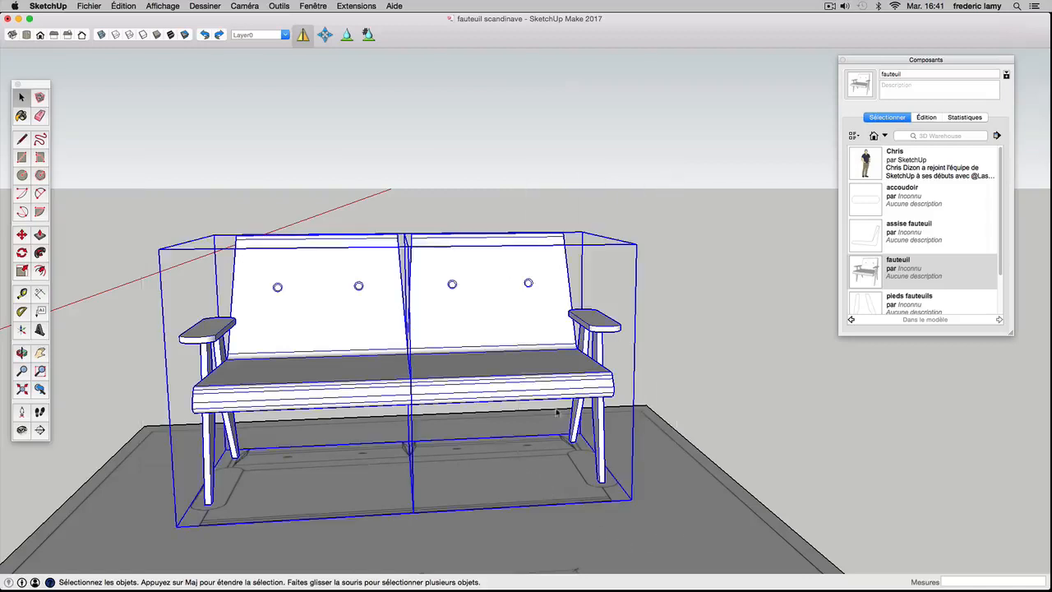
pyautogui.rightClick(446, 308)
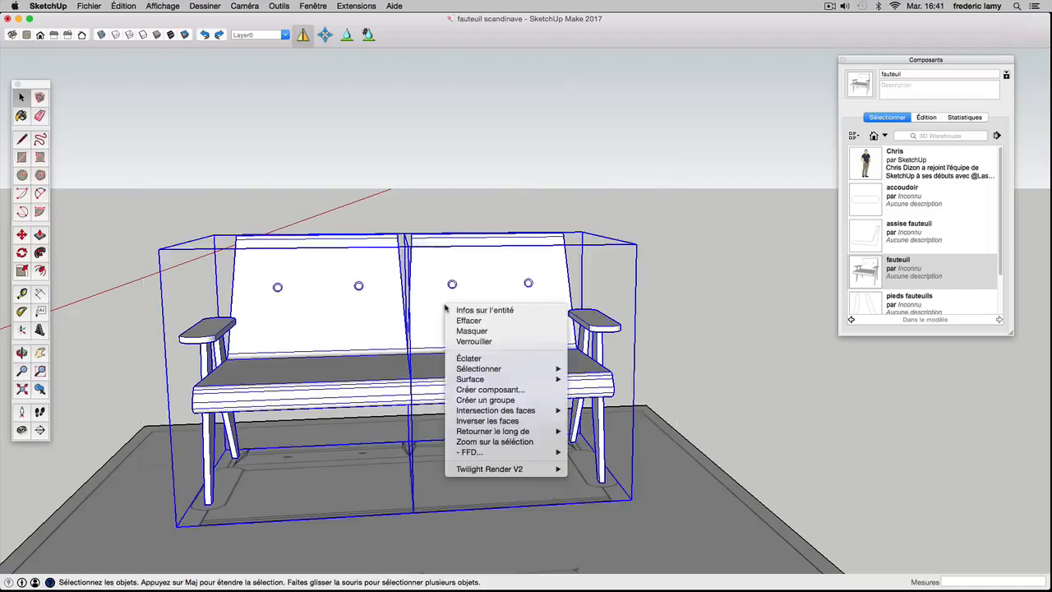
pyautogui.click(498, 389)
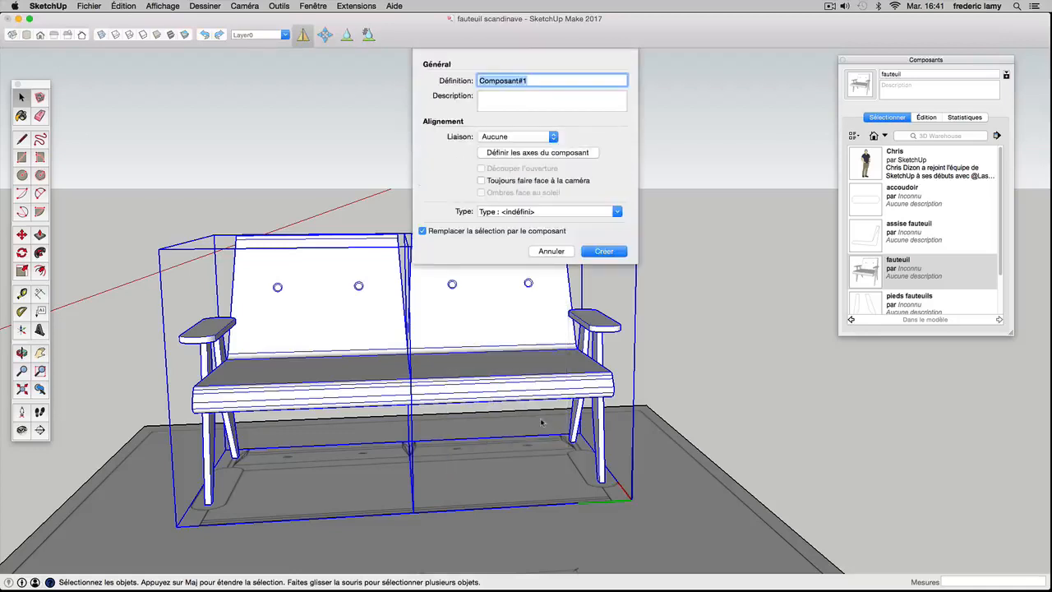
pyautogui.write('banquette')
pyautogui.press('Return')
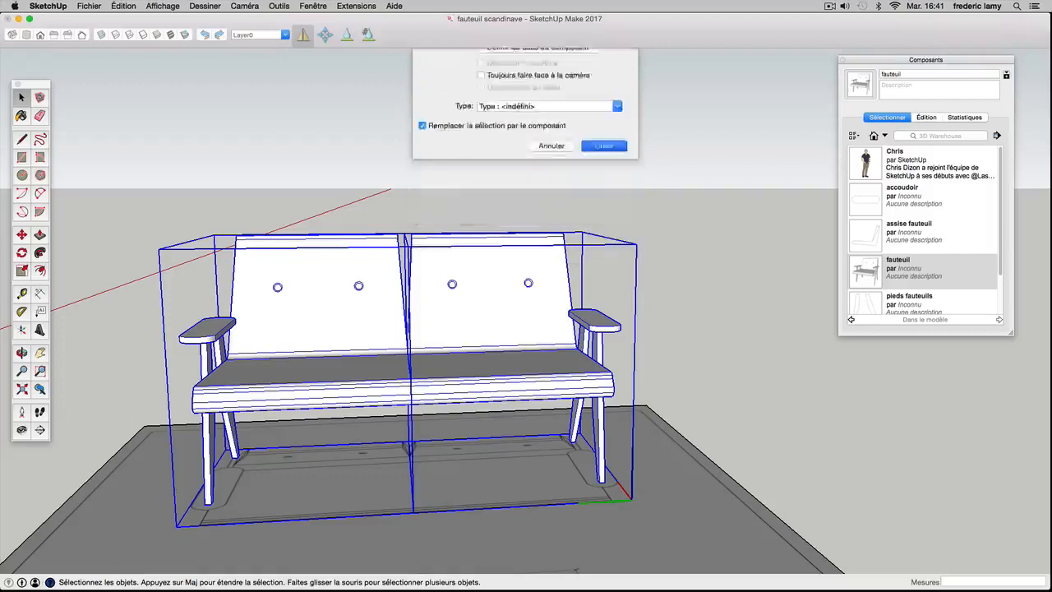
# - Save the model file and clear the selection on the finished sofa
pyautogui.scroll(-3, 493, 386)
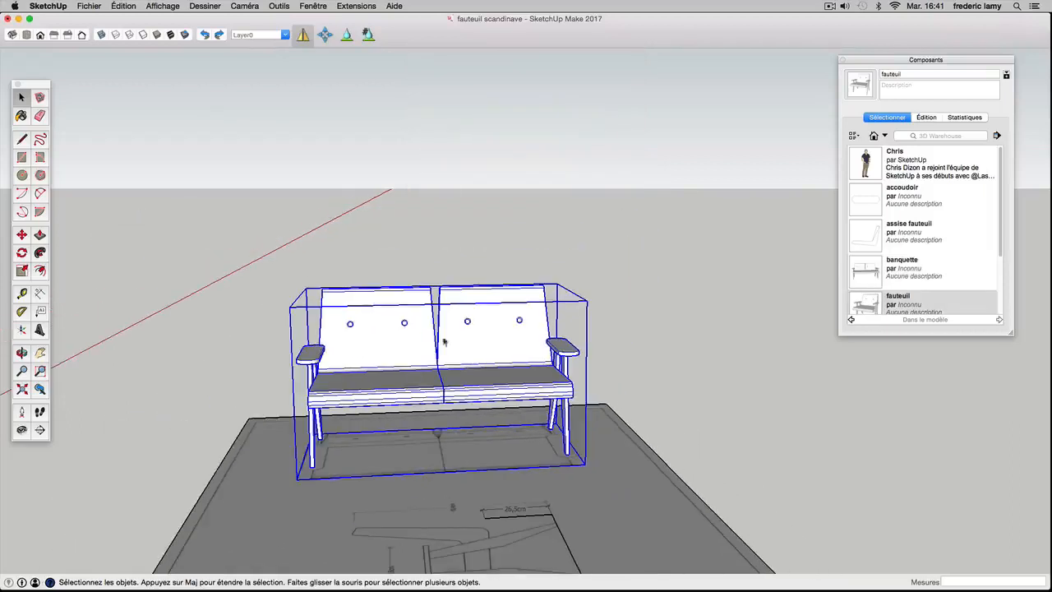
pyautogui.click(91, 6)
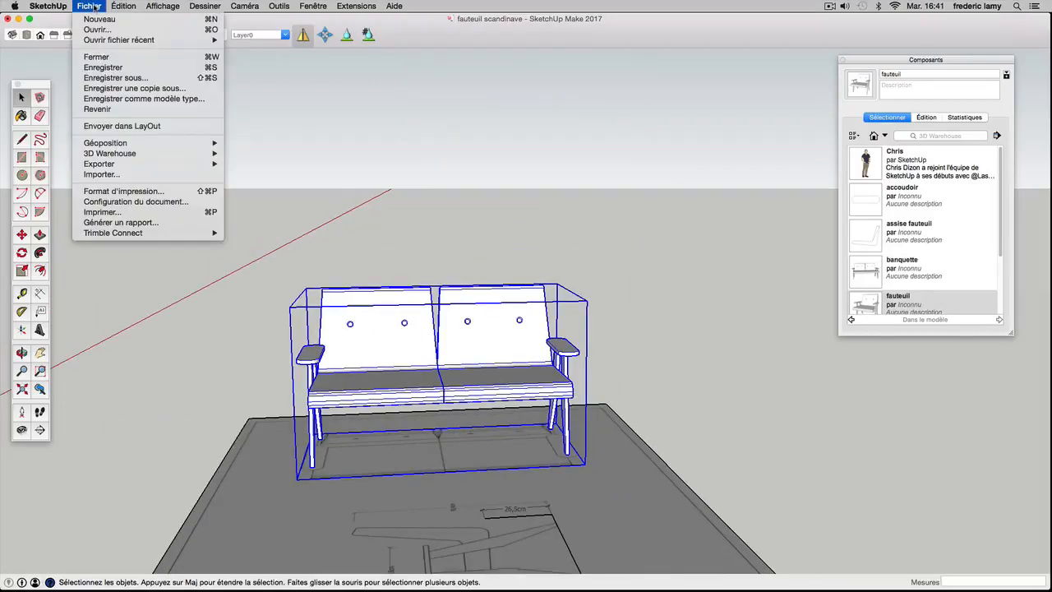
pyautogui.click(236, 135)
pyautogui.click(230, 299)
# - Insert an instance of the fauteuil component on the open ground beside the plan drawing and sofa
pyautogui.moveTo(230, 298); pyautogui.dragTo(319, 383, button='middle')
pyautogui.scroll(5, 424, 320)
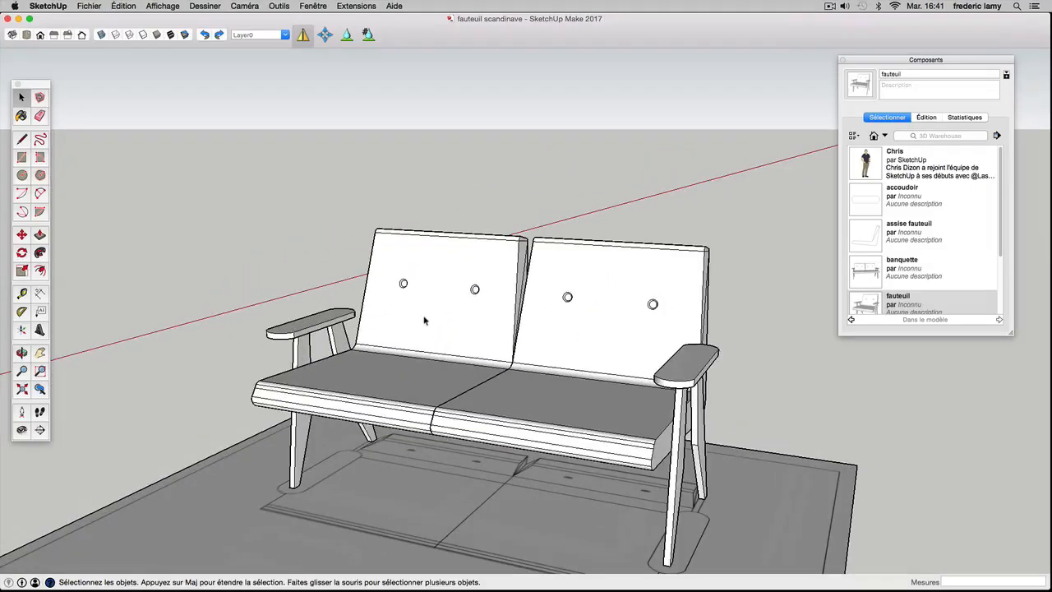
pyautogui.scroll(-5, 429, 309)
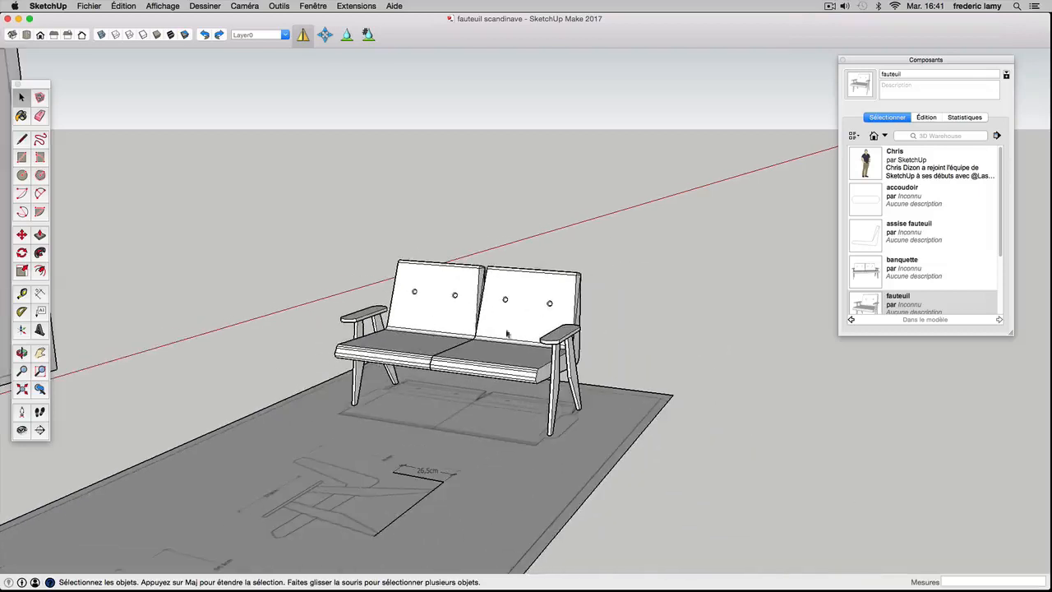
pyautogui.click(867, 306)
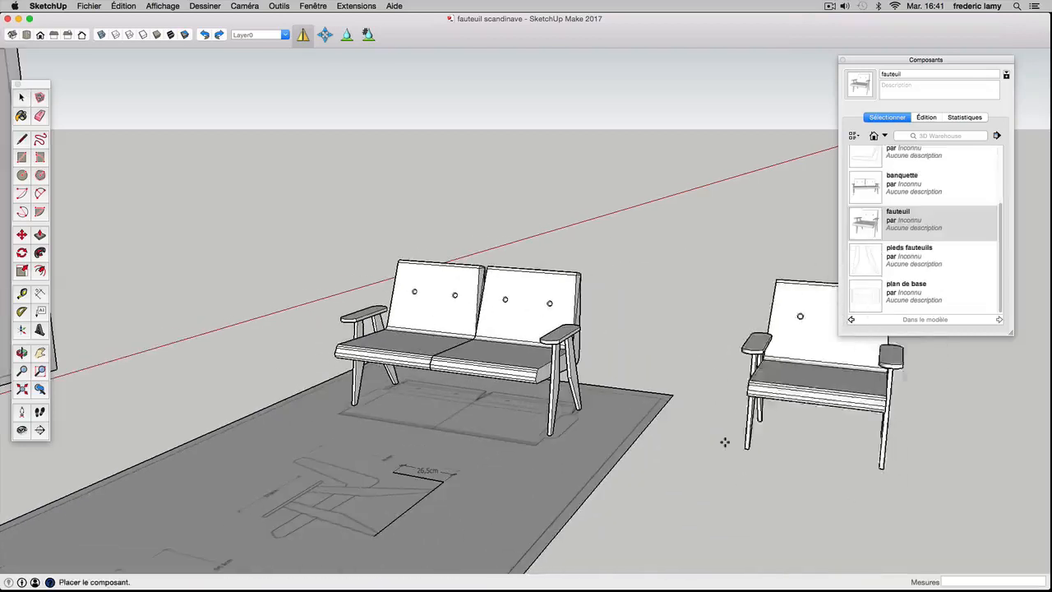
pyautogui.scroll(-3, 690, 436)
pyautogui.click(694, 439)
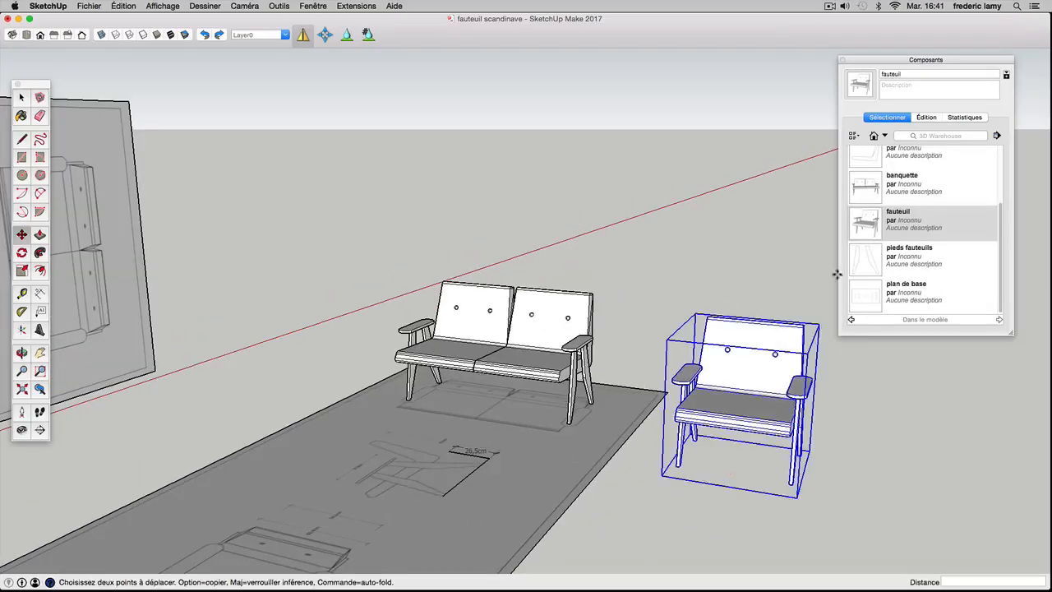
# - Insert an instance of the banquette component beside the newly placed armchair, and clear the selection
pyautogui.click(865, 190)
pyautogui.scroll(-6, 855, 460)
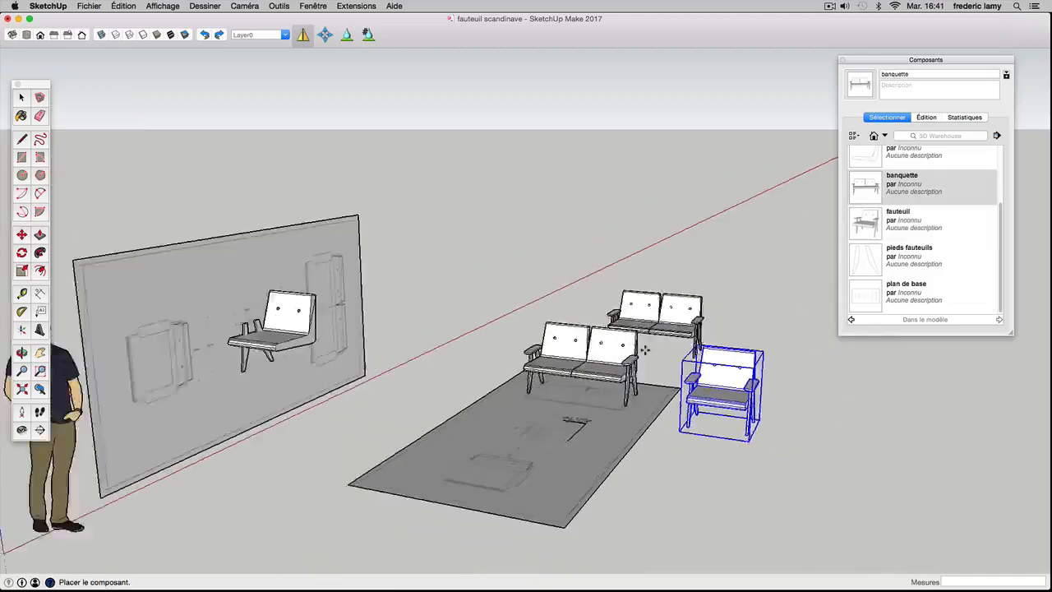
pyautogui.click(831, 440)
pyautogui.click(21, 97)
pyautogui.click(427, 478)
pyautogui.moveTo(365, 440); pyautogui.dragTo(313, 421, button='middle')
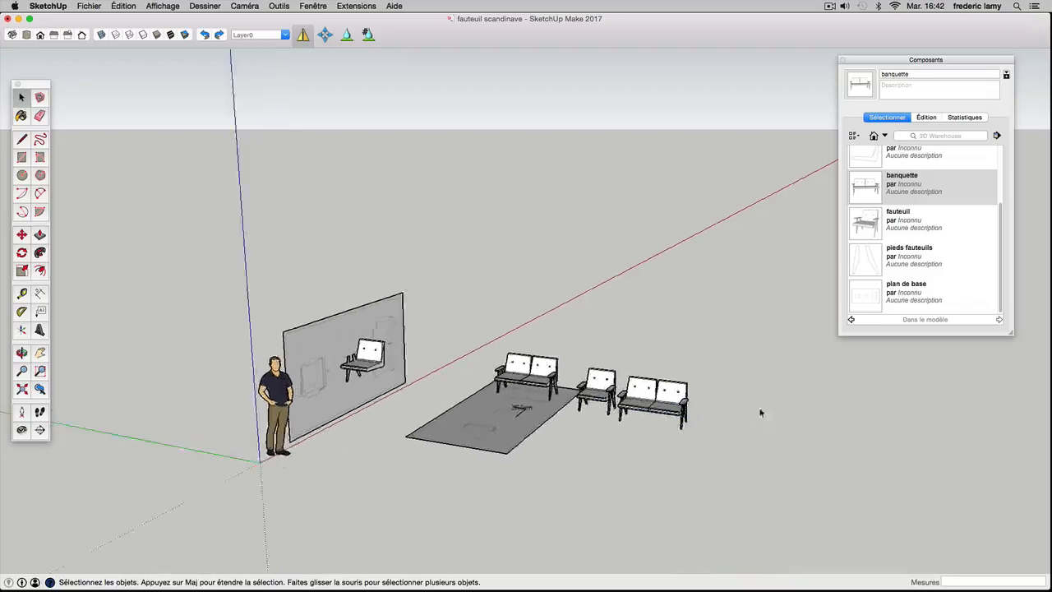
pyautogui.scroll(5, 761, 413)
pyautogui.moveTo(502, 423); pyautogui.dragTo(417, 386, button='middle')
pyautogui.scroll(2, 417, 386)
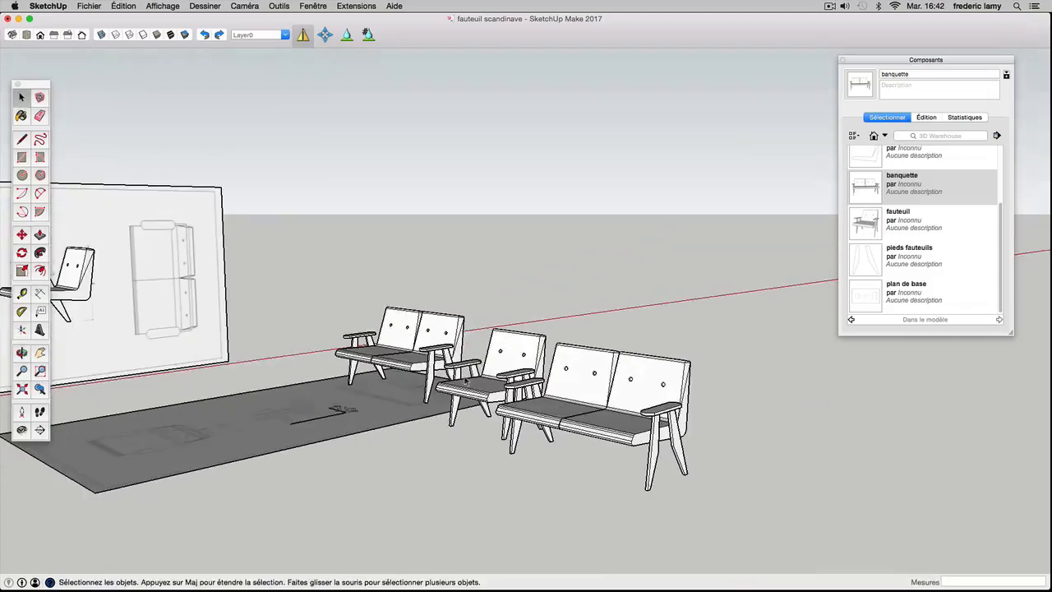